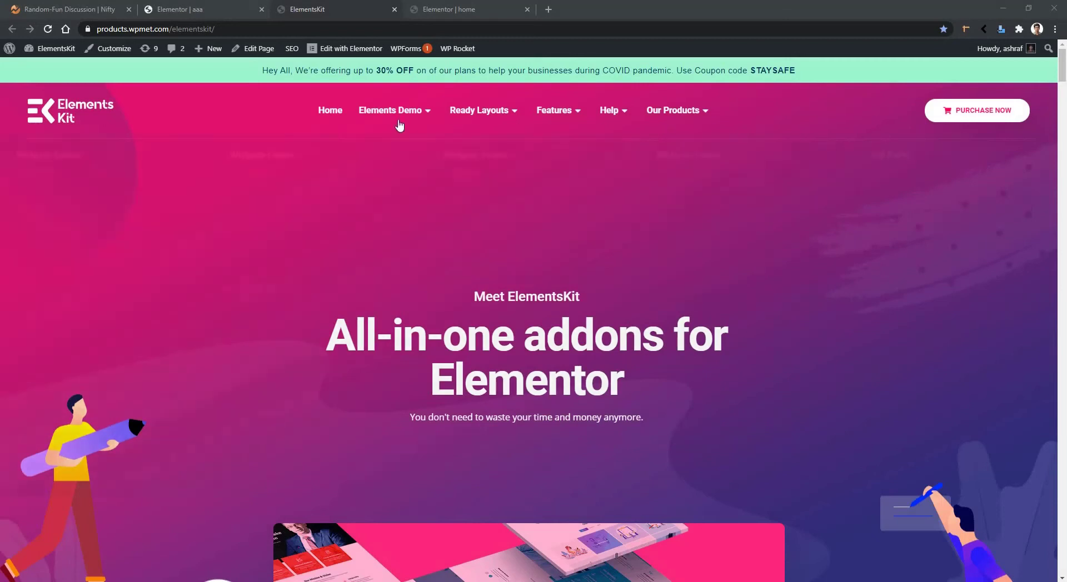
Open the Woo Mini Cart widget demo page from the Elements Demo menu's 3rd Party list in a new tab
{"action": "mouse_move", "coordinate": [396, 111]}
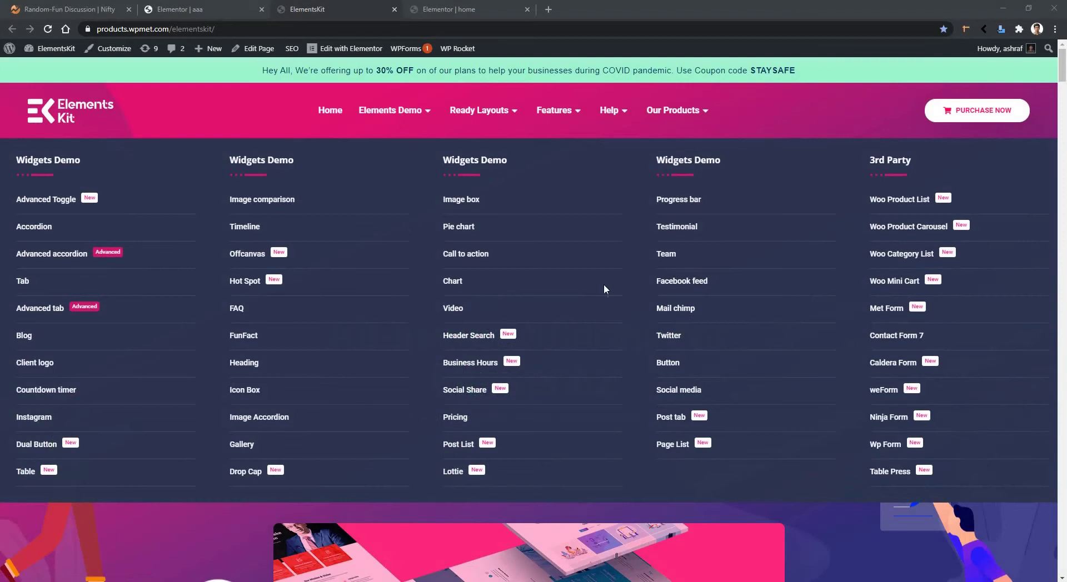
{"action": "left_click", "coordinate": [895, 282]}
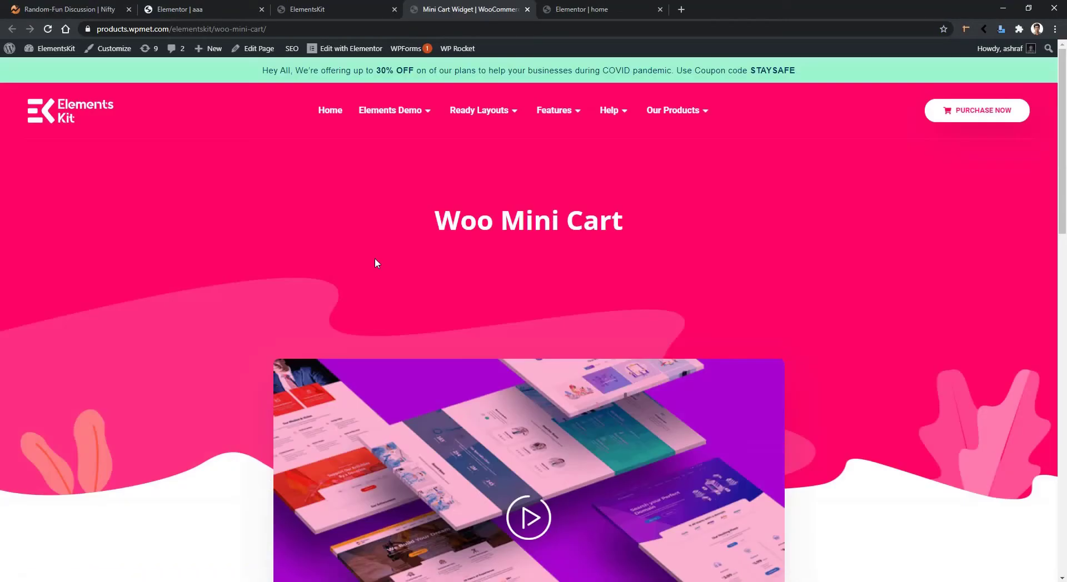
Remove Girls frog from the demo mini cart
{"action": "scroll", "coordinate": [375, 259], "scroll_direction": "down", "scroll_amount": 7}
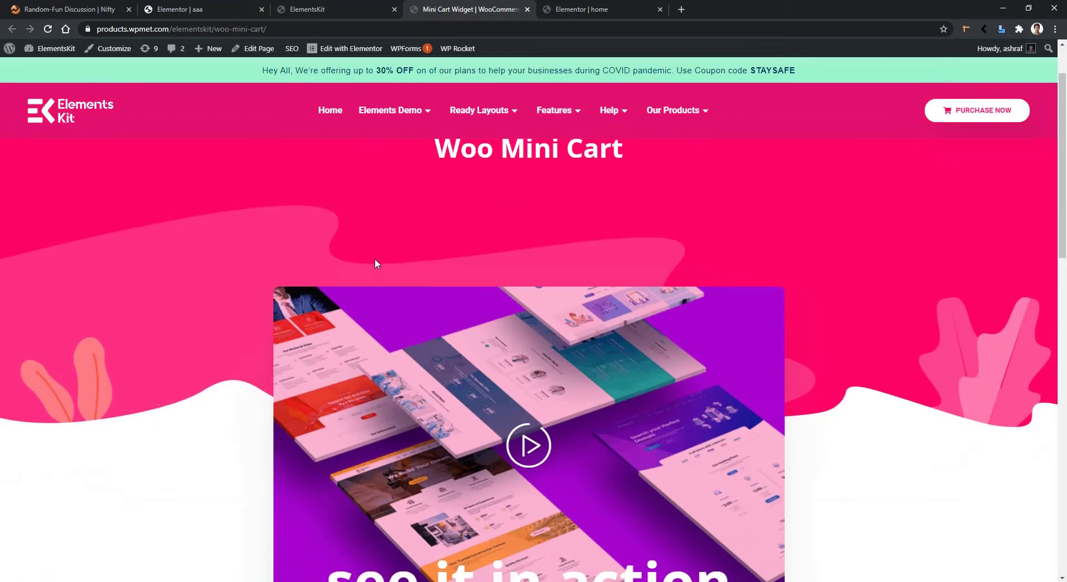
{"action": "scroll", "coordinate": [375, 268], "scroll_direction": "down", "scroll_amount": 1}
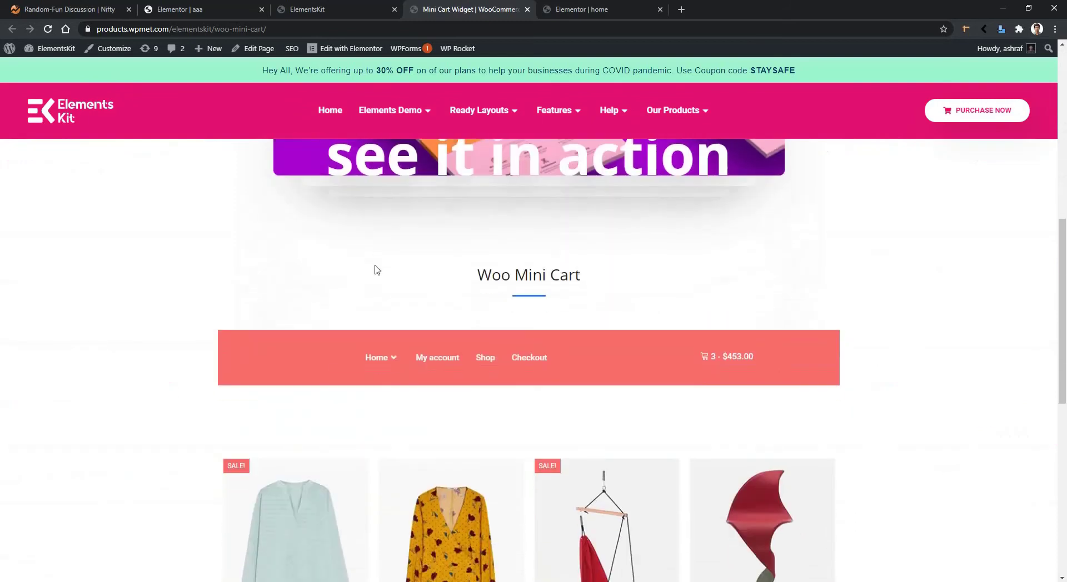
{"action": "scroll", "coordinate": [393, 321], "scroll_direction": "down", "scroll_amount": 2}
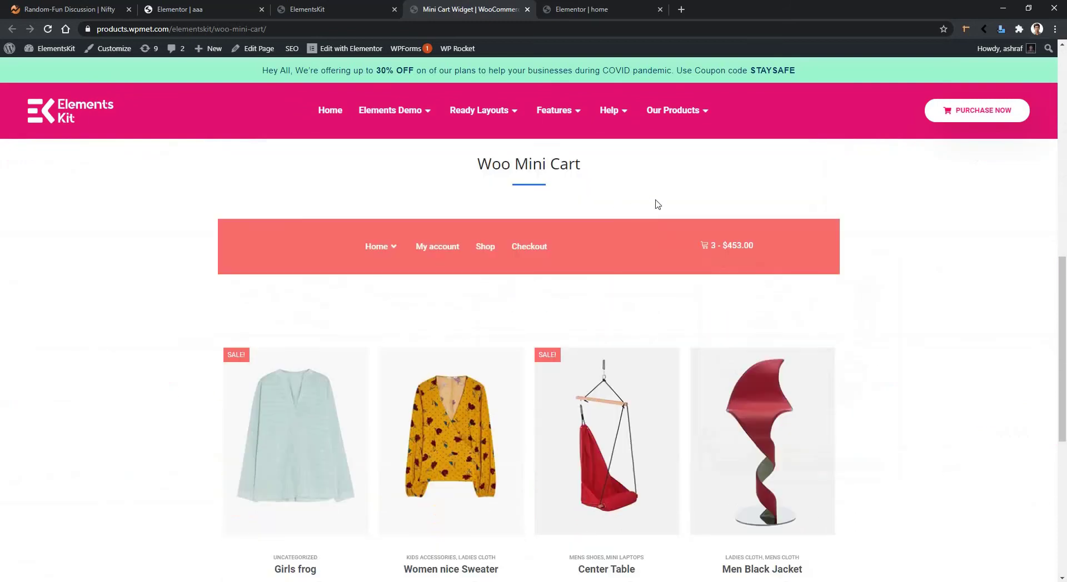
{"action": "mouse_move", "coordinate": [732, 247]}
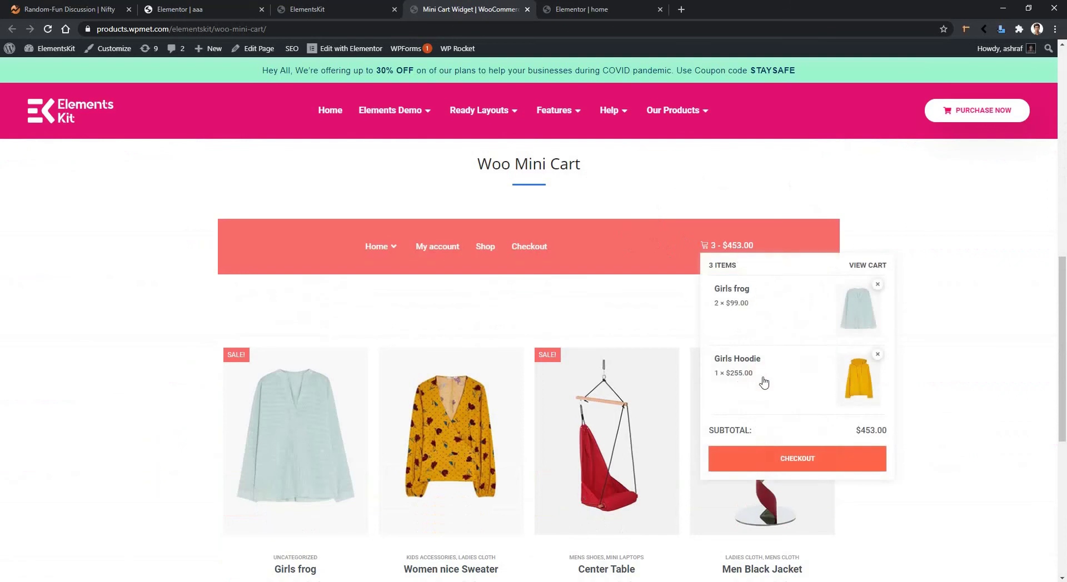
{"action": "left_click", "coordinate": [878, 287]}
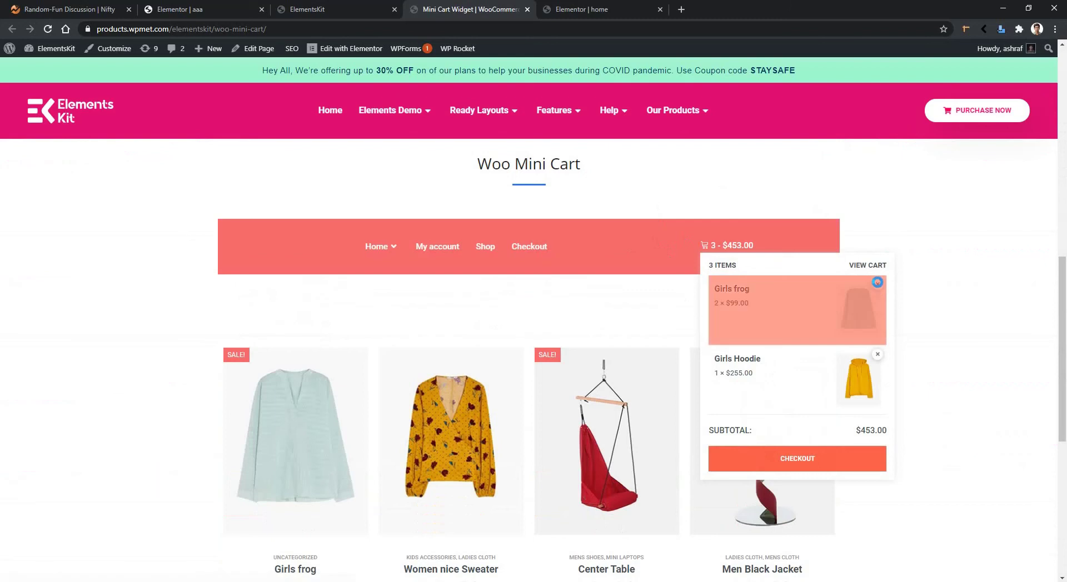
Add Center Table and Women nice Sweater to the demo cart
{"action": "scroll", "coordinate": [619, 293], "scroll_direction": "down", "scroll_amount": 1}
{"action": "mouse_move", "coordinate": [622, 389]}
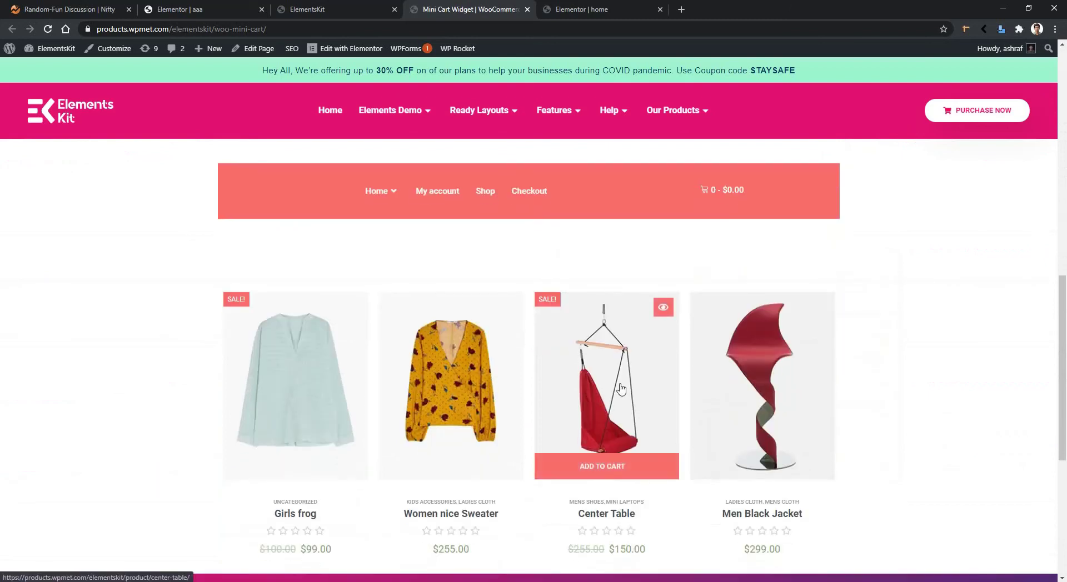
{"action": "left_click", "coordinate": [596, 468]}
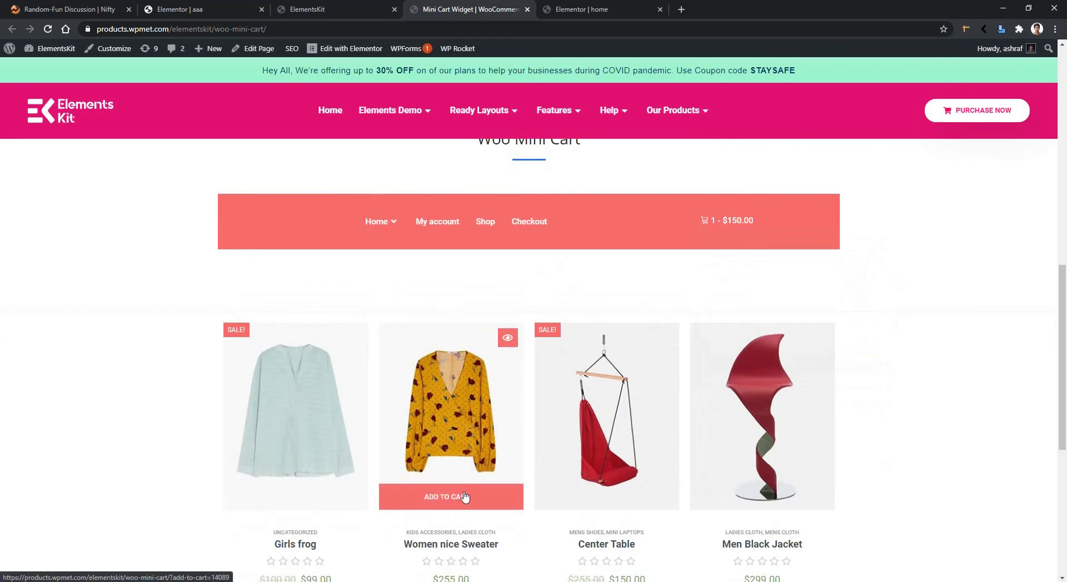
{"action": "left_click", "coordinate": [451, 496]}
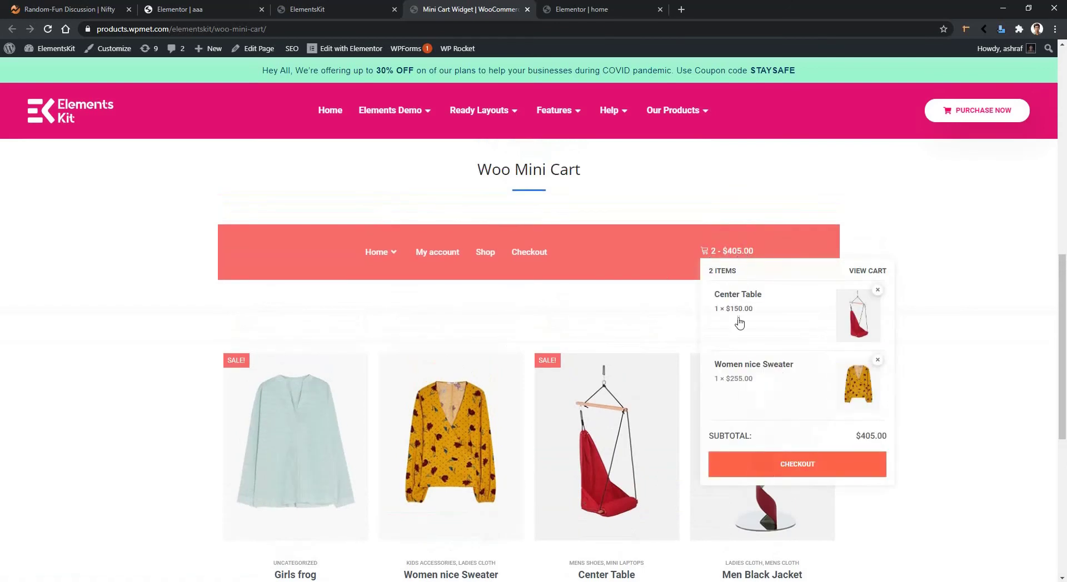
{"action": "scroll", "coordinate": [656, 267], "scroll_direction": "down", "scroll_amount": 1}
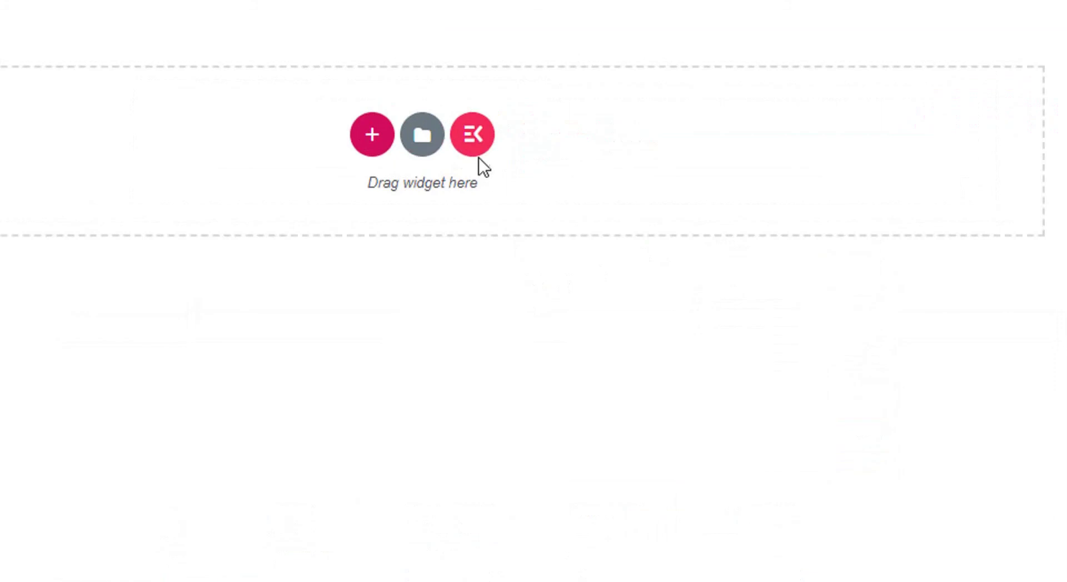
Insert the WOO MINI CART preset from the ElementsKit Widget Presets library into page 'aaa'
{"action": "left_click", "coordinate": [476, 153]}
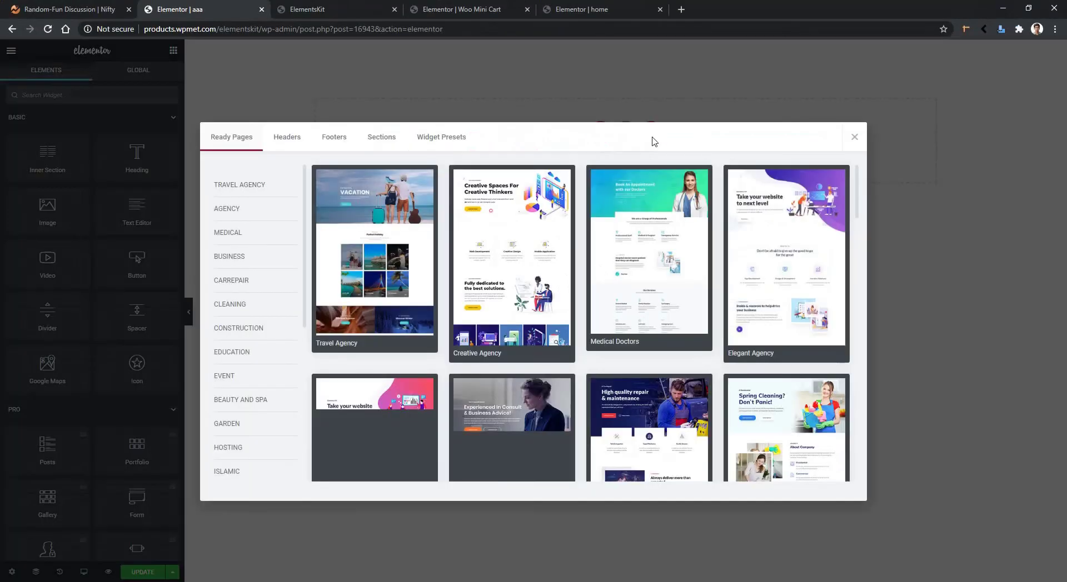
{"action": "left_click", "coordinate": [465, 142]}
{"action": "scroll", "coordinate": [259, 305], "scroll_direction": "down", "scroll_amount": 5}
{"action": "scroll", "coordinate": [258, 304], "scroll_direction": "down", "scroll_amount": 10}
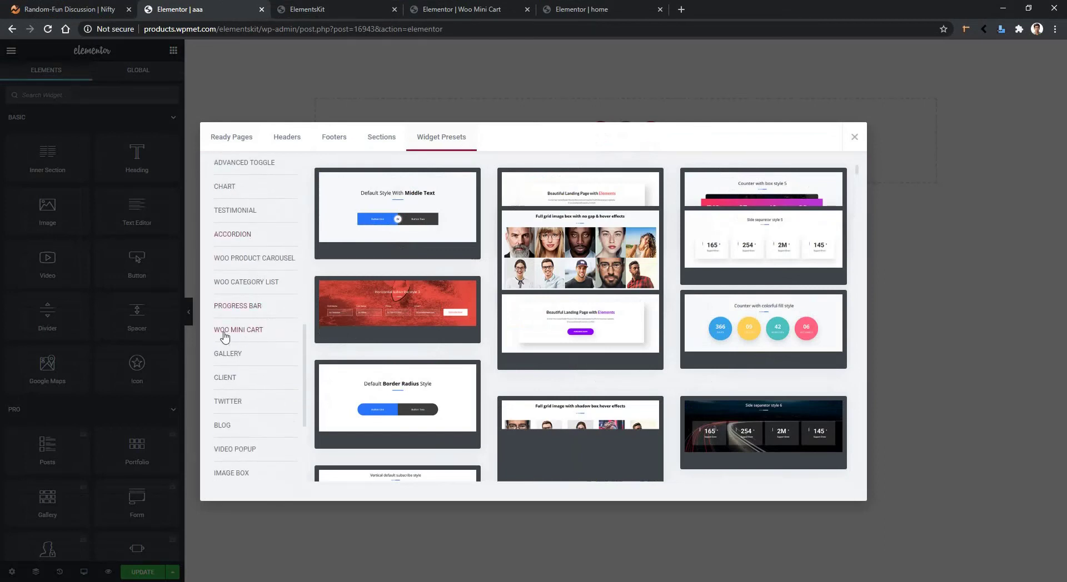
{"action": "left_click", "coordinate": [238, 334]}
{"action": "mouse_move", "coordinate": [426, 262]}
{"action": "left_click", "coordinate": [398, 220]}
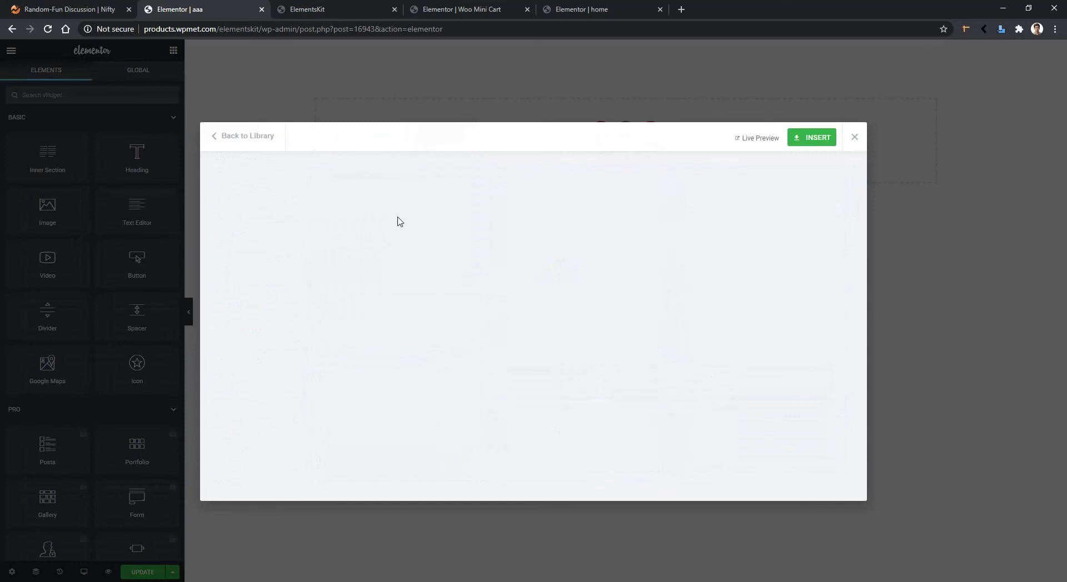
{"action": "left_click", "coordinate": [816, 142]}
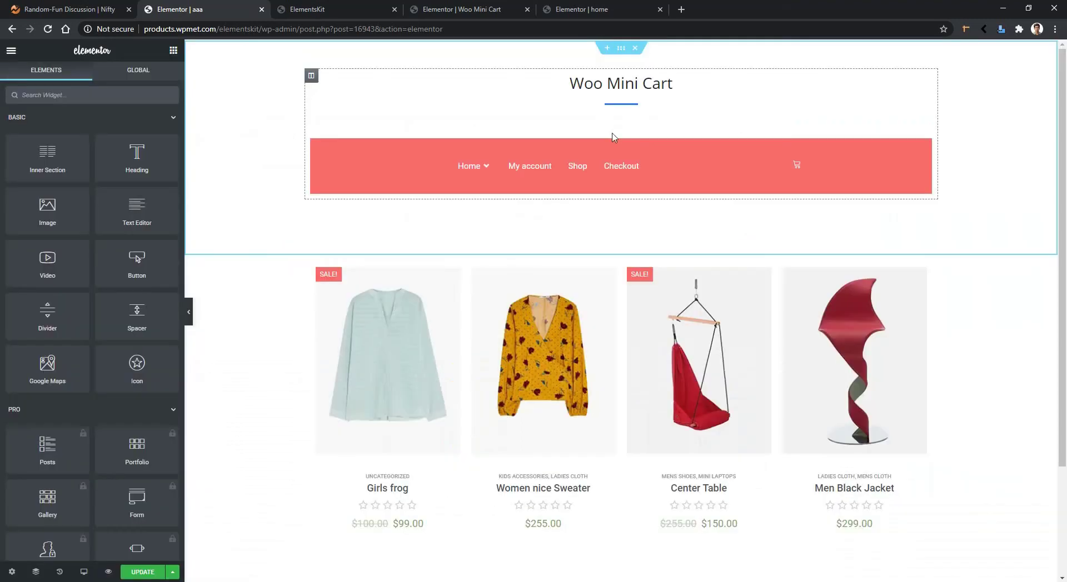
Update the page and verify the live preview cart shows 4 items totalling $759.00
{"action": "left_click", "coordinate": [142, 572]}
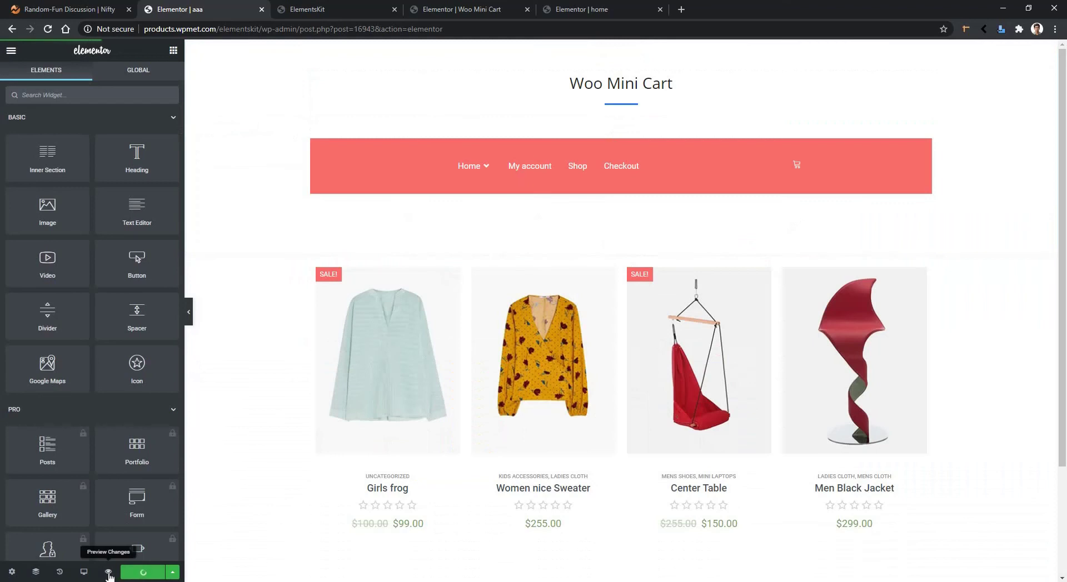
{"action": "left_click", "coordinate": [108, 573]}
{"action": "left_click", "coordinate": [455, 429]}
{"action": "mouse_move", "coordinate": [778, 192]}
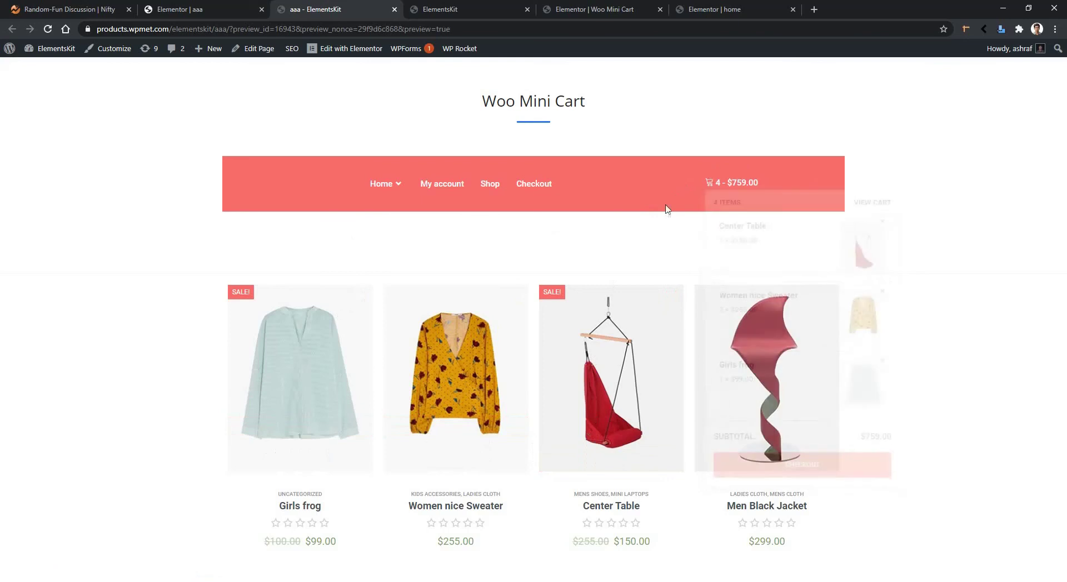
{"action": "key", "text": "ctrl+Page_Up"}
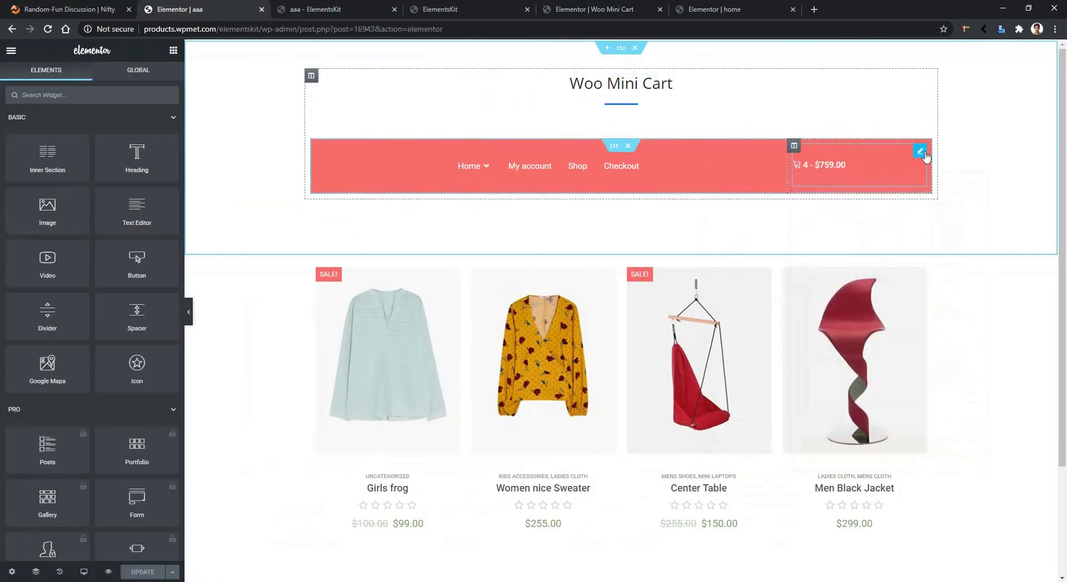
Set the demo mini cart's visibility to open on Click
{"action": "left_click", "coordinate": [921, 152]}
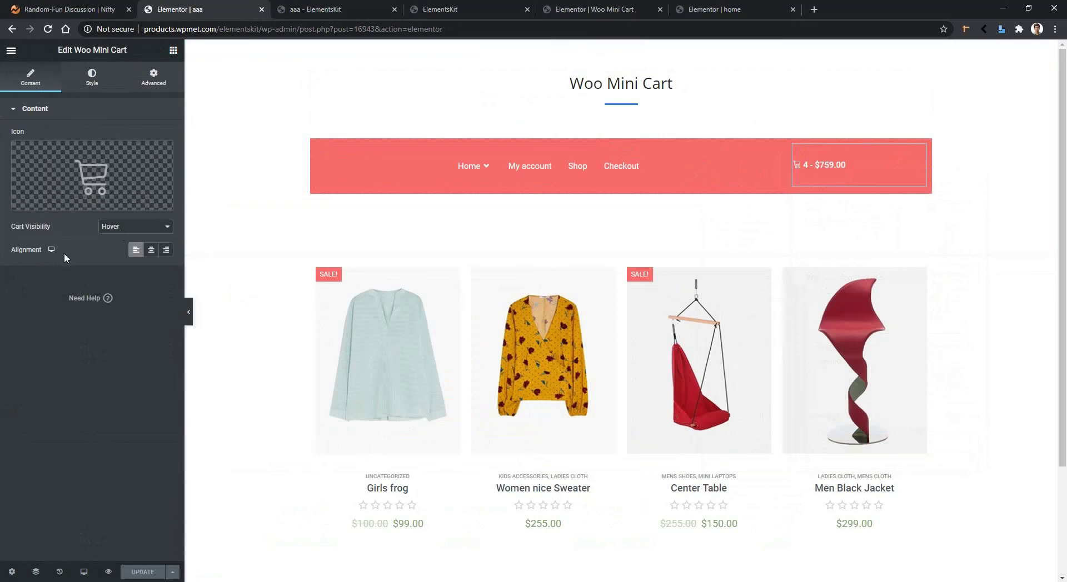
{"action": "left_click", "coordinate": [119, 229]}
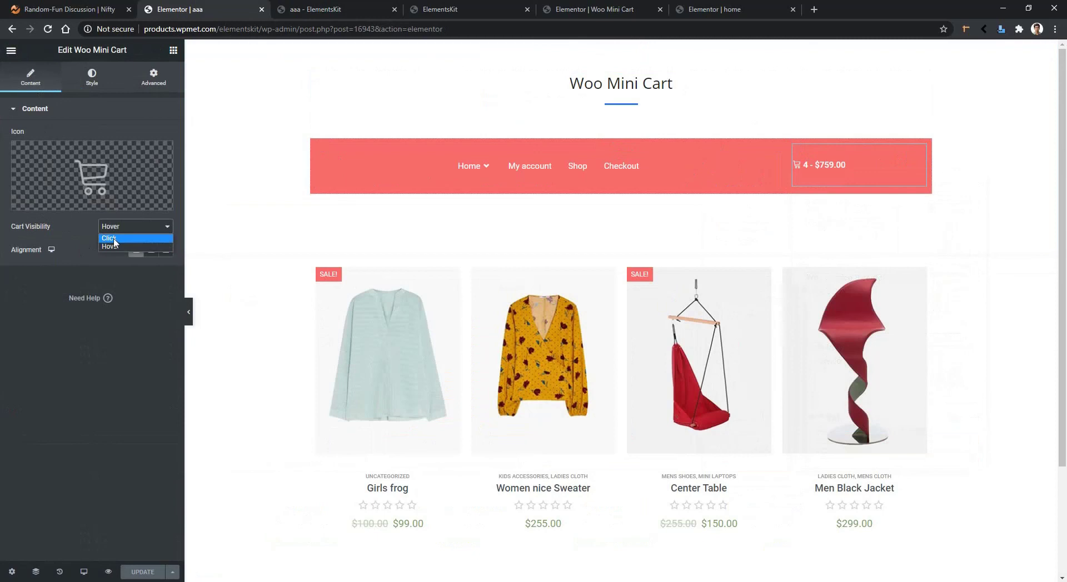
{"action": "left_click", "coordinate": [113, 238]}
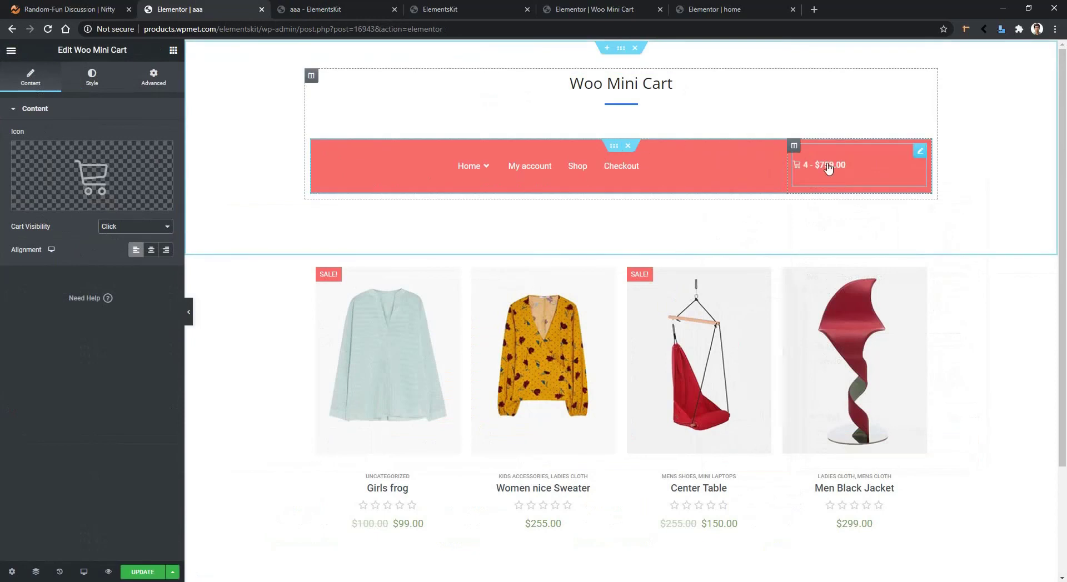
{"action": "left_click", "coordinate": [110, 227]}
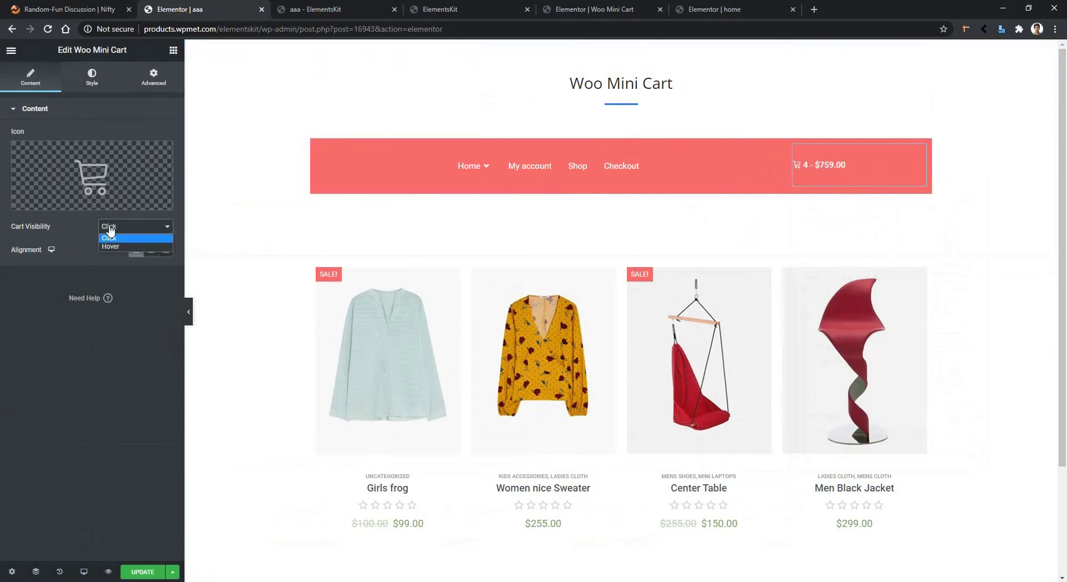
{"action": "left_click", "coordinate": [110, 233]}
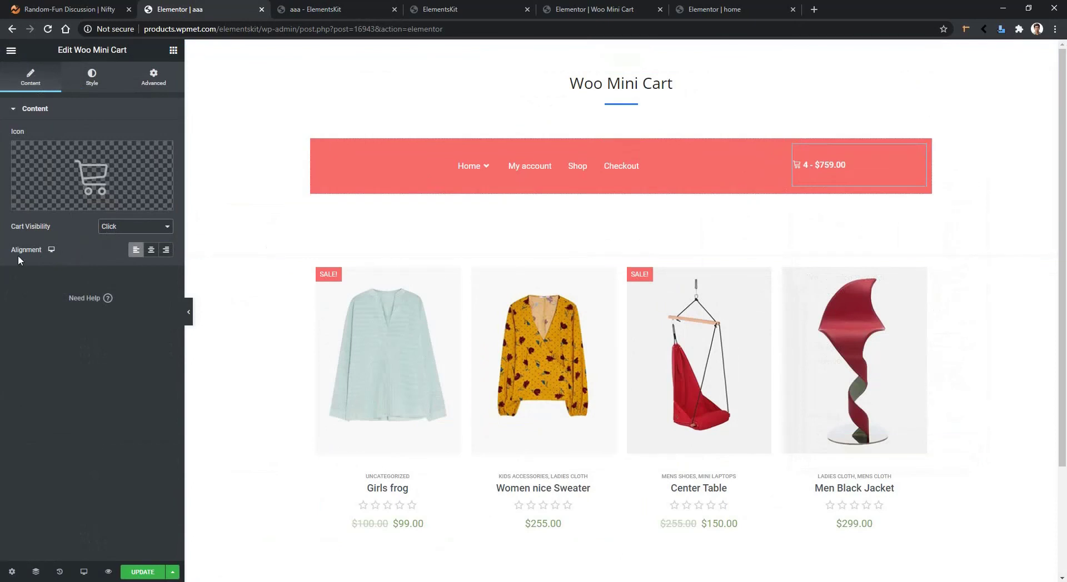
Centre the cart total in its bar, then delete the section holding the heading and red bar
{"action": "left_click", "coordinate": [152, 251]}
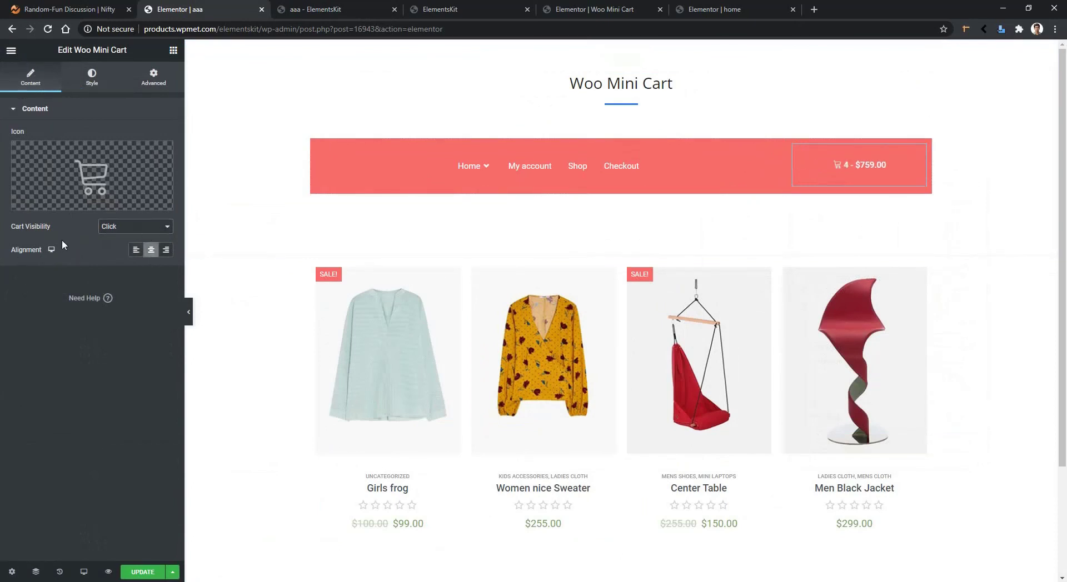
{"action": "left_click", "coordinate": [89, 82]}
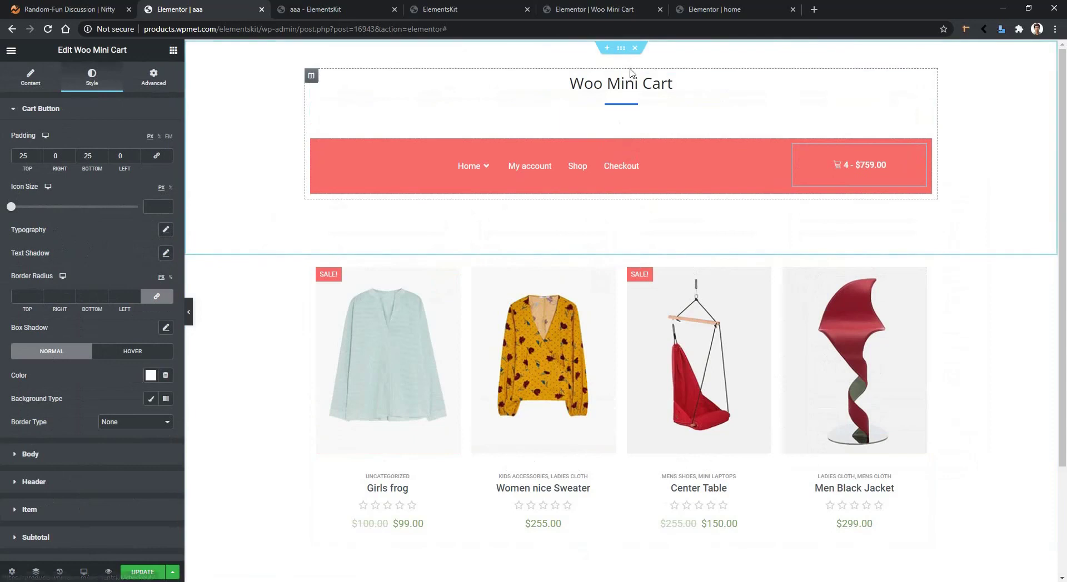
{"action": "left_click", "coordinate": [636, 48]}
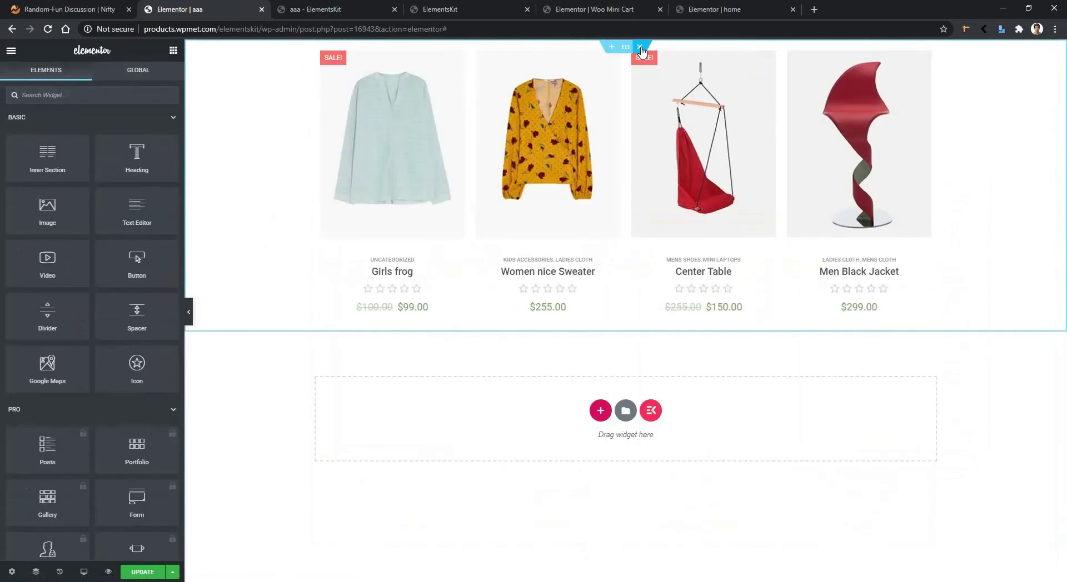
Delete the products section, then drag a Woo Mini Cart widget onto the empty 'home' page
{"action": "left_click", "coordinate": [643, 50]}
{"action": "left_click", "coordinate": [715, 10]}
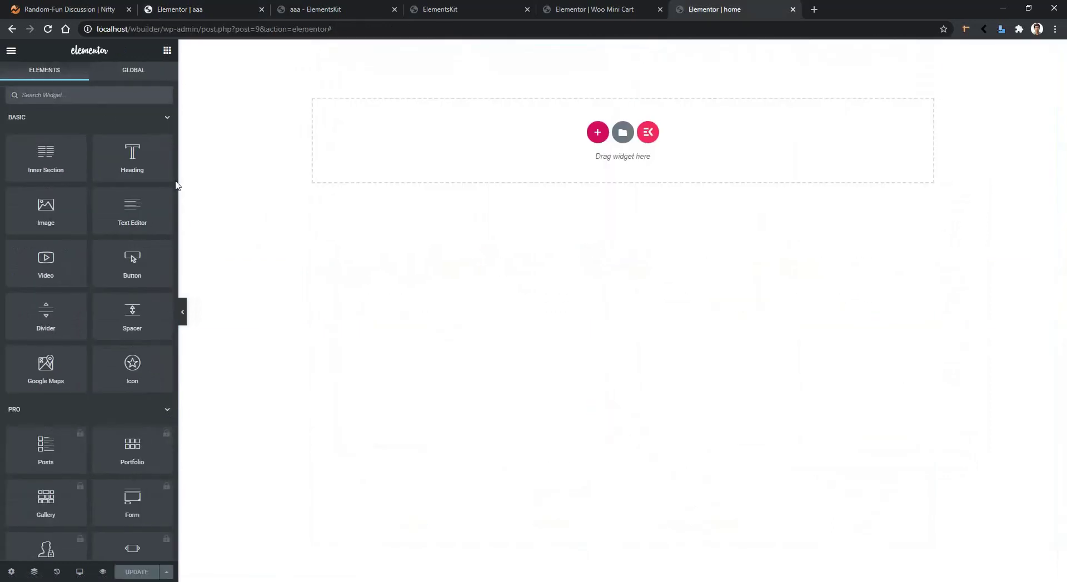
{"action": "left_click", "coordinate": [108, 99]}
{"action": "type", "text": "mini"}
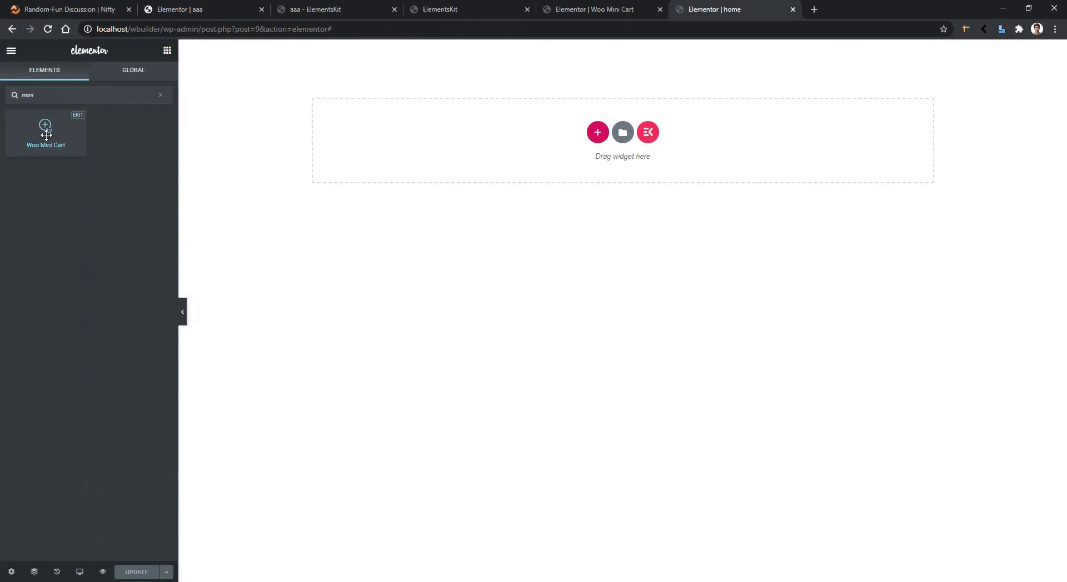
{"action": "left_click_drag", "start_coordinate": [46, 130], "coordinate": [608, 162]}
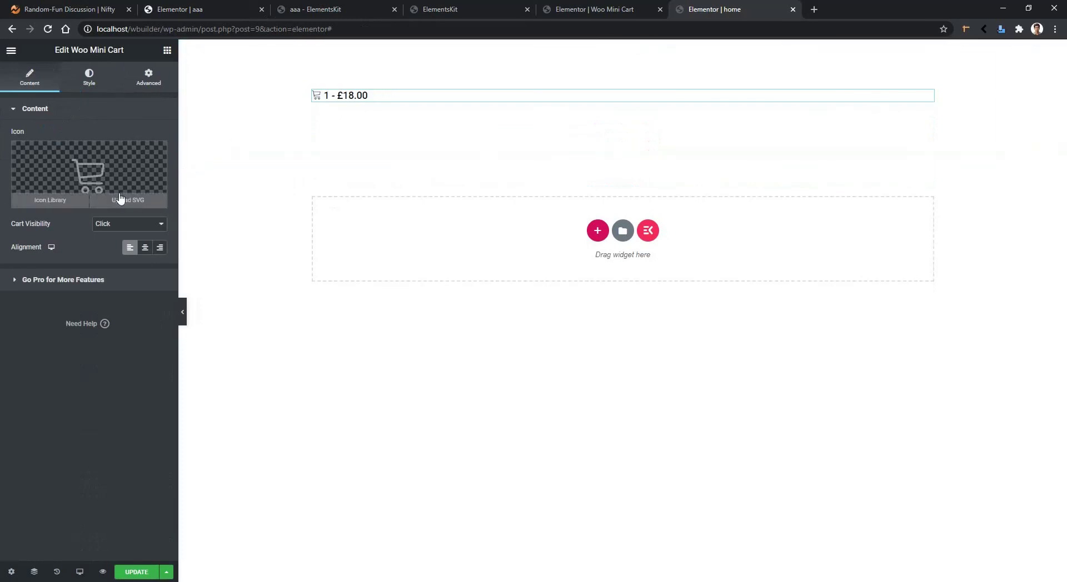
Set the mini cart's Cart Visibility to Hover and centre-align its total
{"action": "left_click", "coordinate": [107, 226]}
{"action": "left_click", "coordinate": [107, 226]}
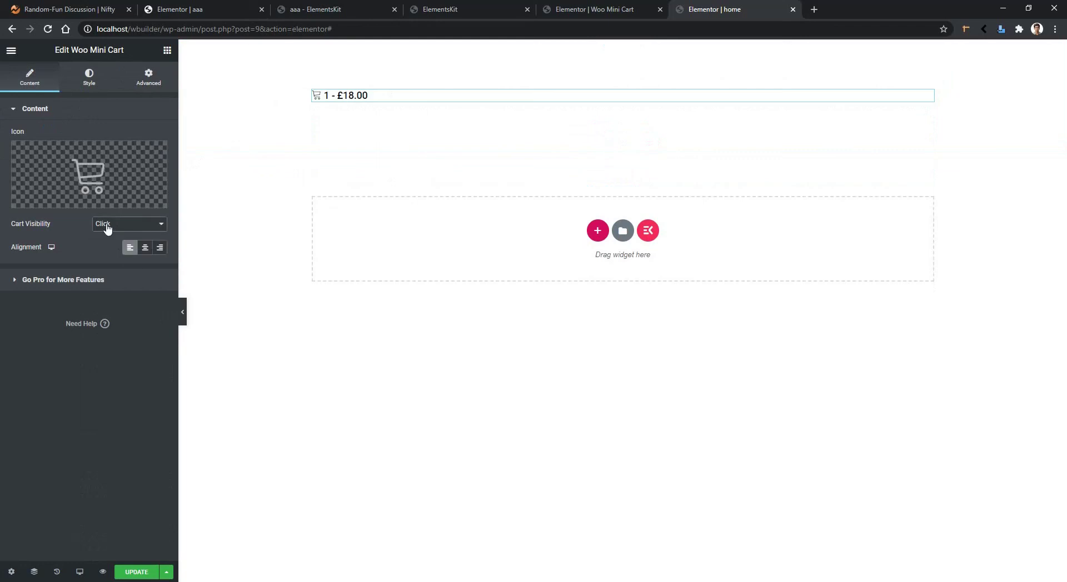
{"action": "left_click", "coordinate": [107, 226]}
{"action": "left_click", "coordinate": [105, 244]}
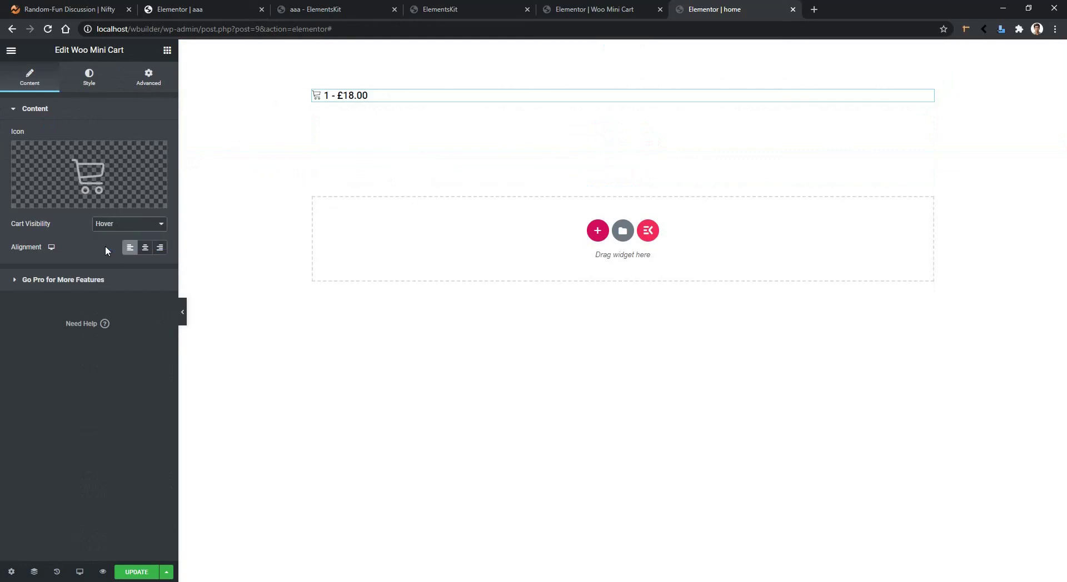
{"action": "left_click", "coordinate": [145, 249]}
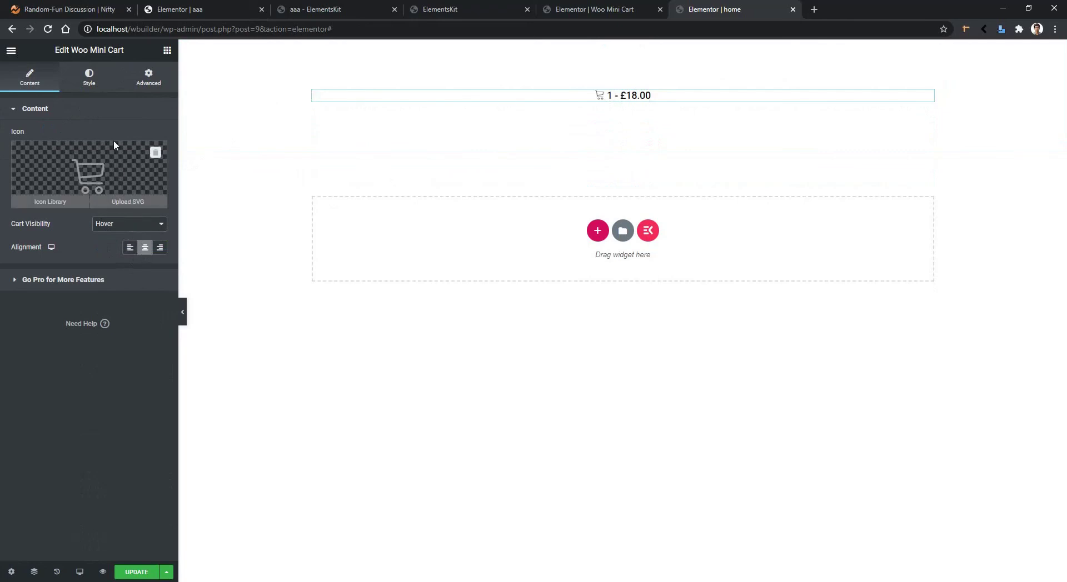
{"action": "left_click", "coordinate": [95, 84]}
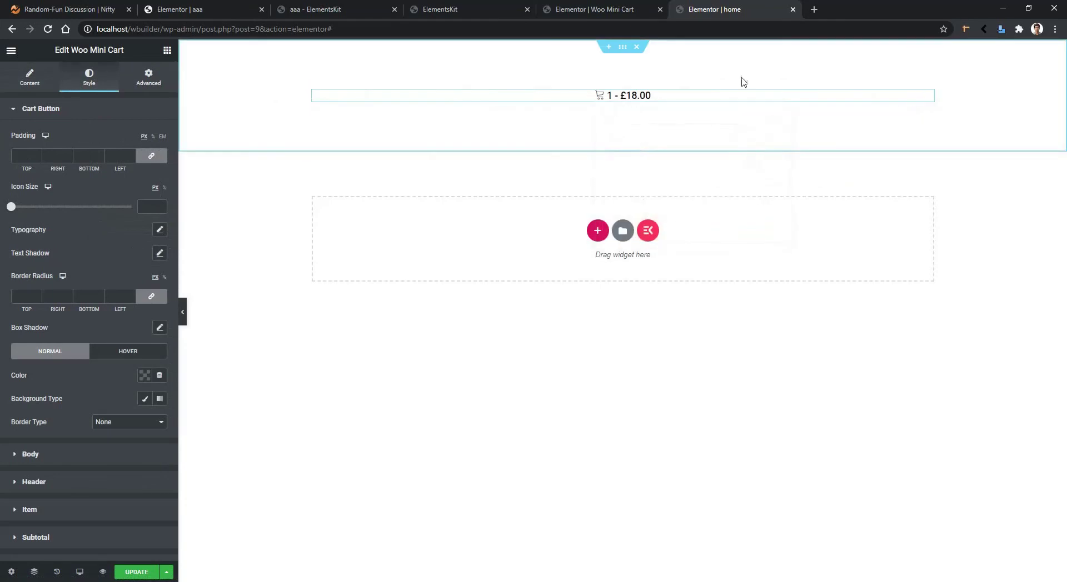
{"action": "left_click", "coordinate": [155, 87]}
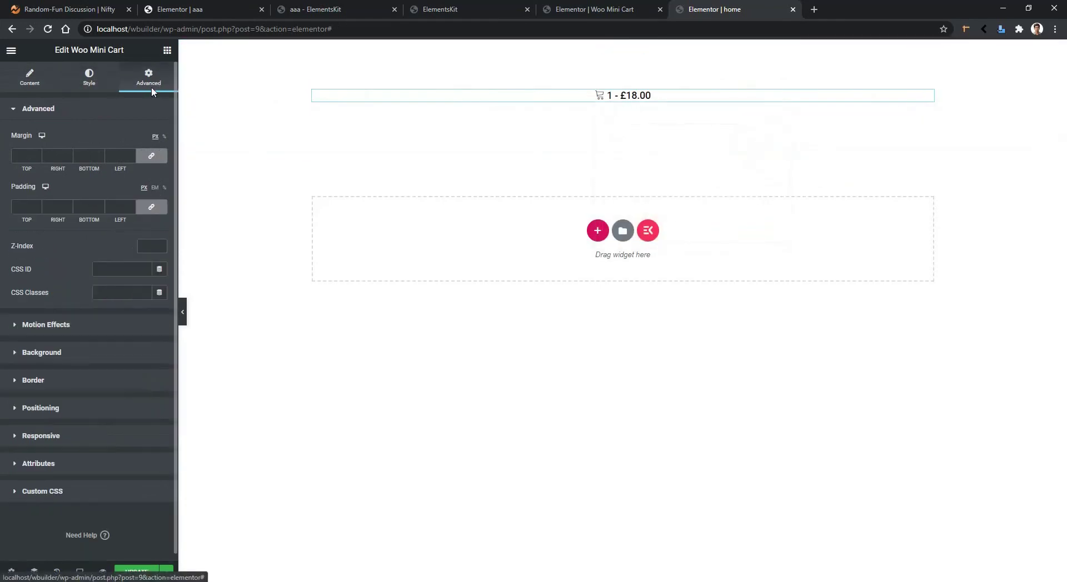
Give the mini cart widget a Classic red background colour
{"action": "left_click", "coordinate": [43, 355]}
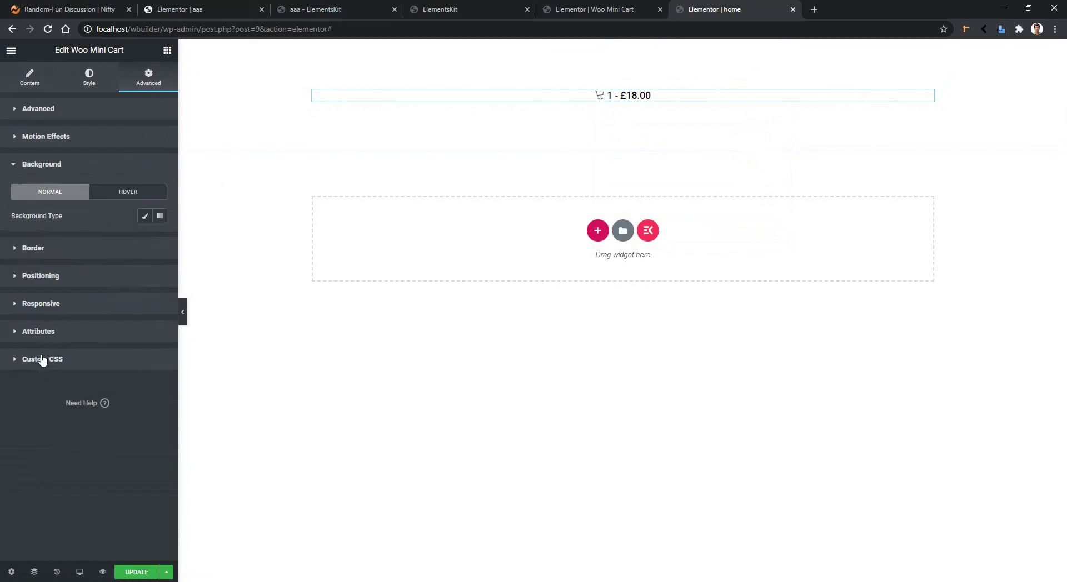
{"action": "left_click", "coordinate": [144, 215]}
{"action": "left_click", "coordinate": [145, 239]}
{"action": "left_click_drag", "start_coordinate": [173, 309], "coordinate": [202, 289]}
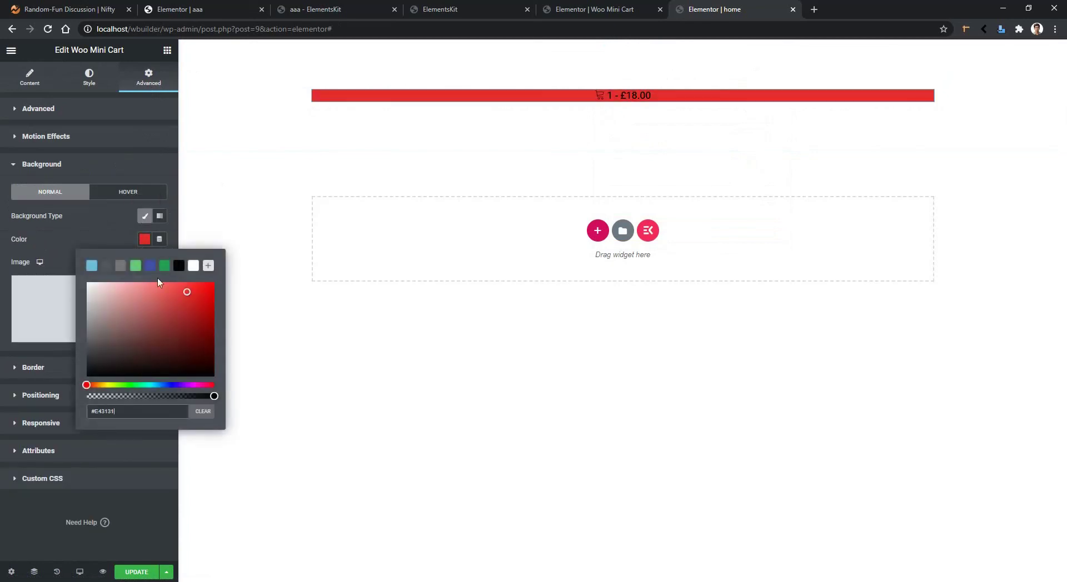
{"action": "left_click", "coordinate": [88, 80]}
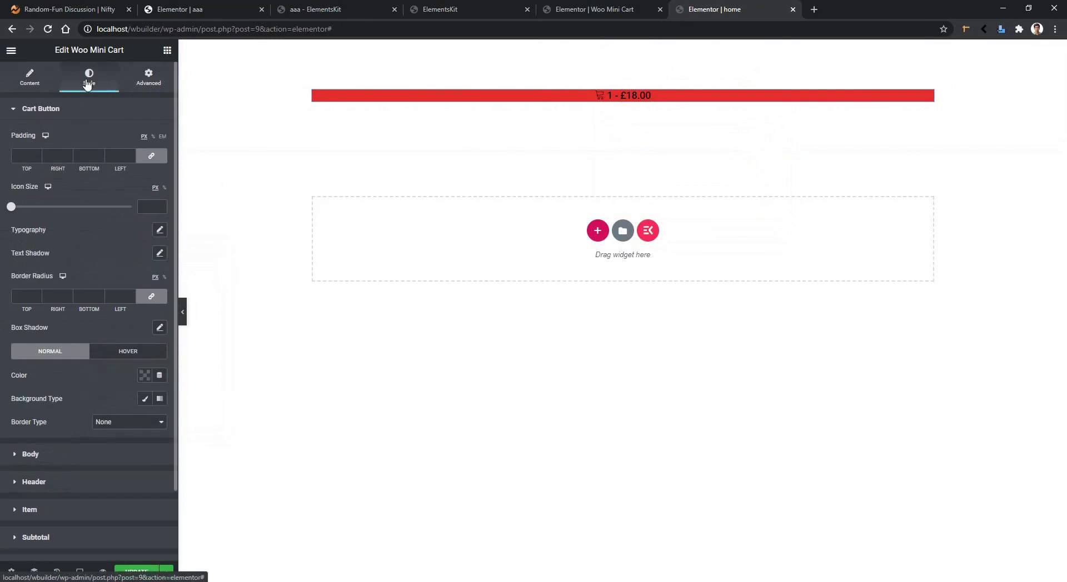
Set the cart button padding to 40 top and bottom, 10 left and right
{"action": "left_click", "coordinate": [27, 158]}
{"action": "type", "text": "10"}
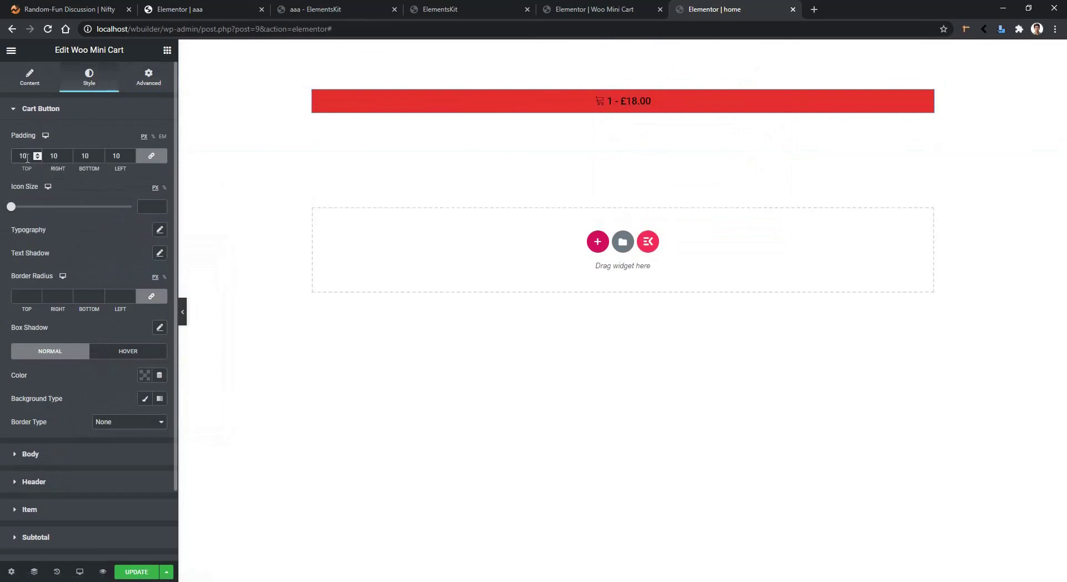
{"action": "left_click", "coordinate": [150, 152]}
{"action": "double_click", "coordinate": [13, 158]}
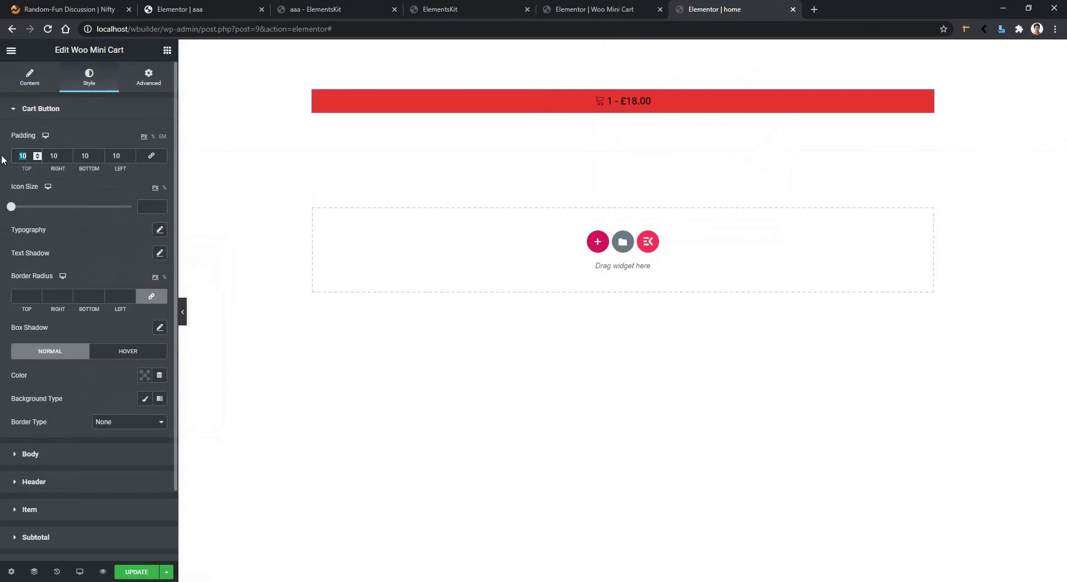
{"action": "type", "text": "40"}
{"action": "double_click", "coordinate": [82, 156]}
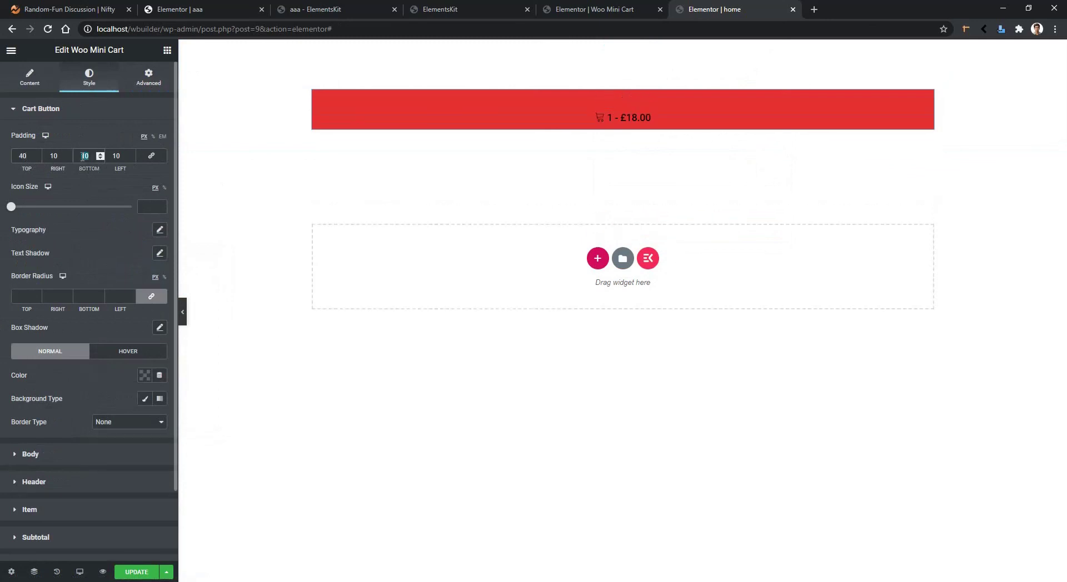
{"action": "type", "text": "40"}
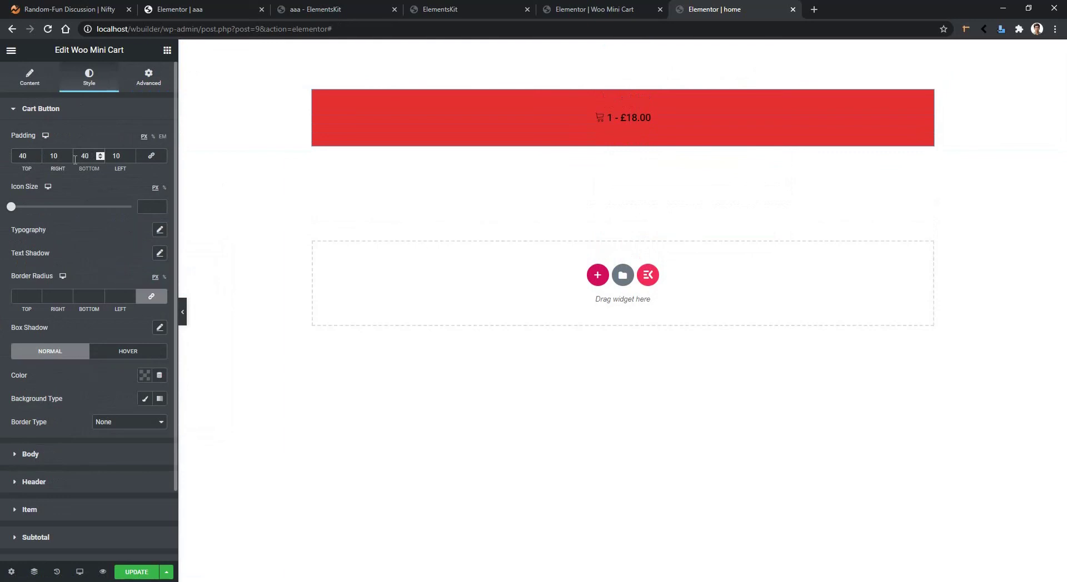
Set cart text size to 31, icon size to 26 and text colour to #FFFFFF
{"action": "left_click", "coordinate": [159, 229]}
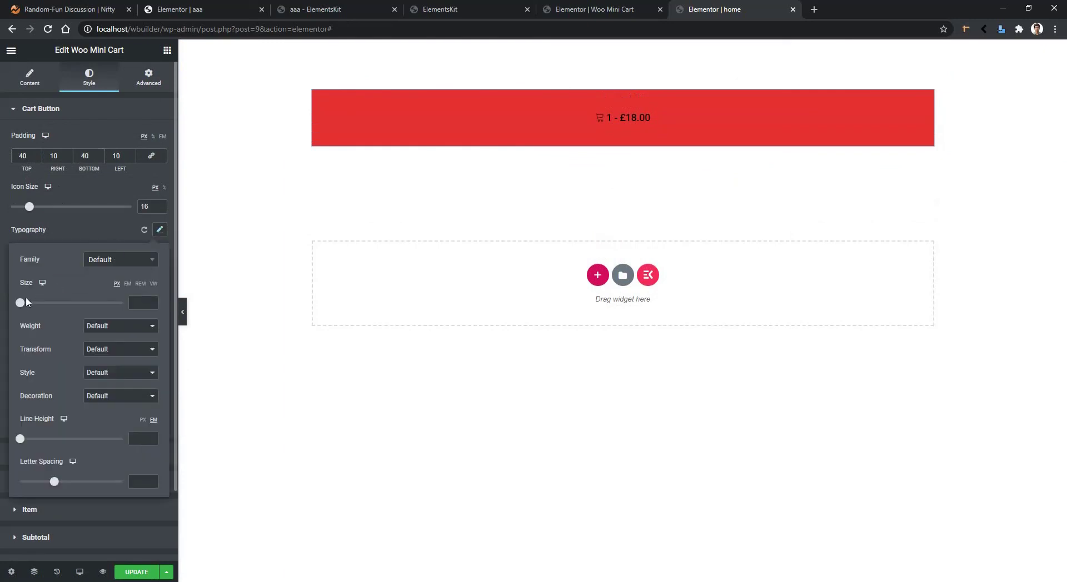
{"action": "left_click_drag", "start_coordinate": [20, 305], "coordinate": [36, 306]}
{"action": "left_click", "coordinate": [45, 227]}
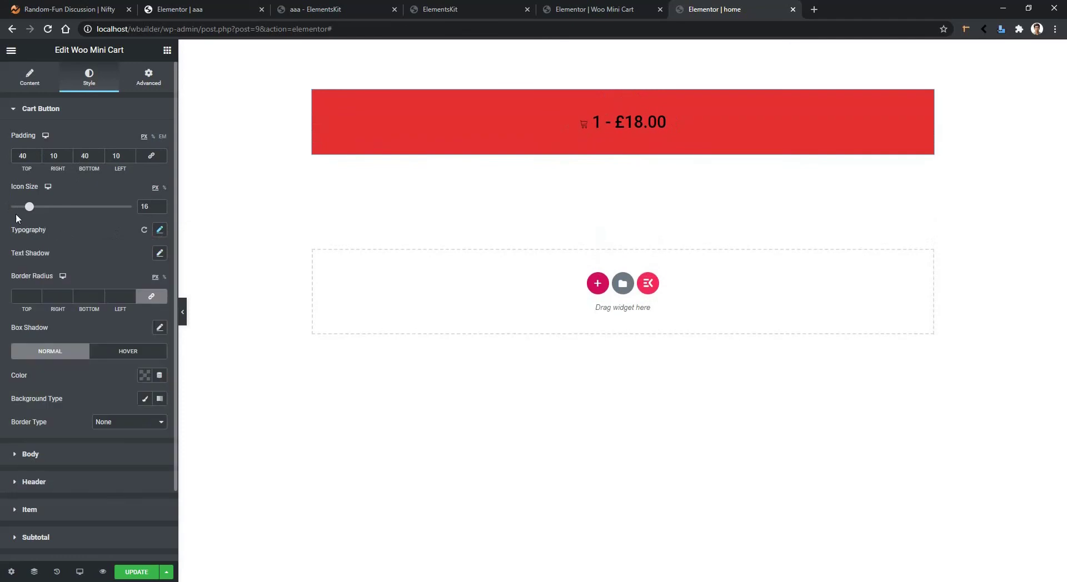
{"action": "left_click_drag", "start_coordinate": [30, 207], "coordinate": [41, 208]}
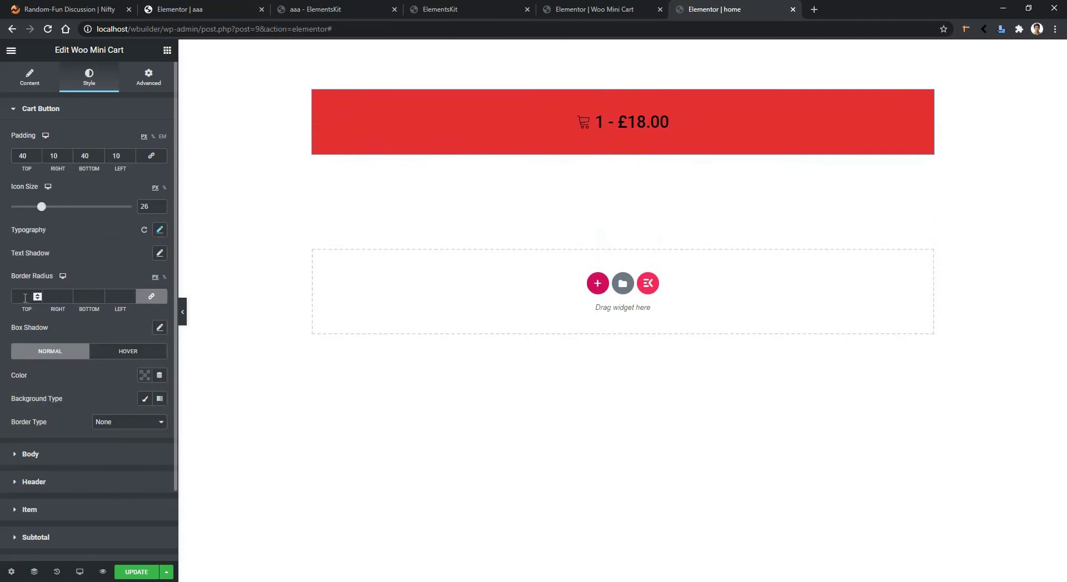
{"action": "left_click", "coordinate": [145, 378]}
{"action": "type", "text": "#FFFFFF"}
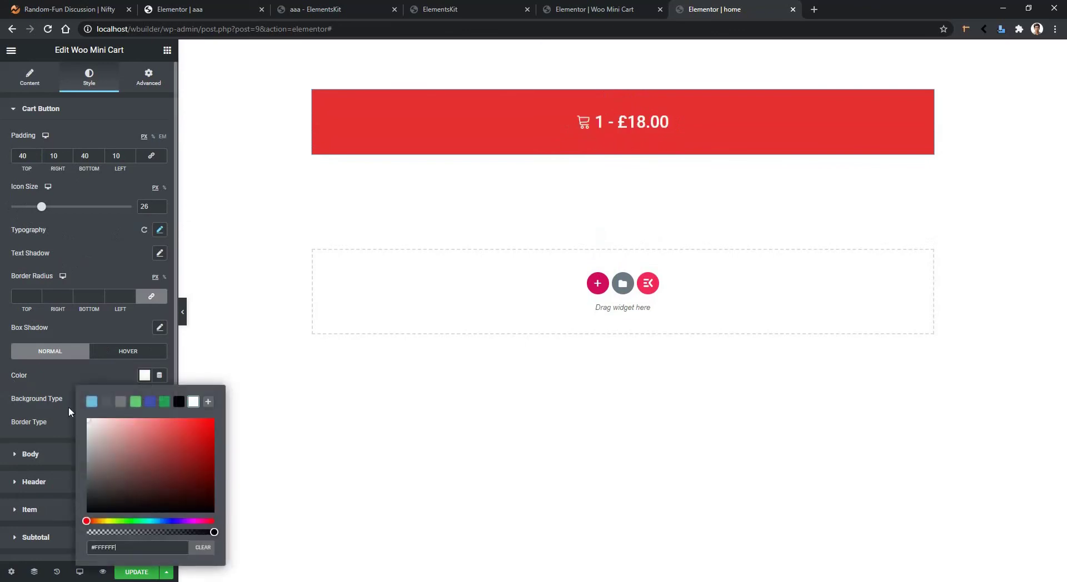
{"action": "scroll", "coordinate": [69, 407], "scroll_direction": "down", "scroll_amount": 2}
{"action": "left_click", "coordinate": [51, 370]}
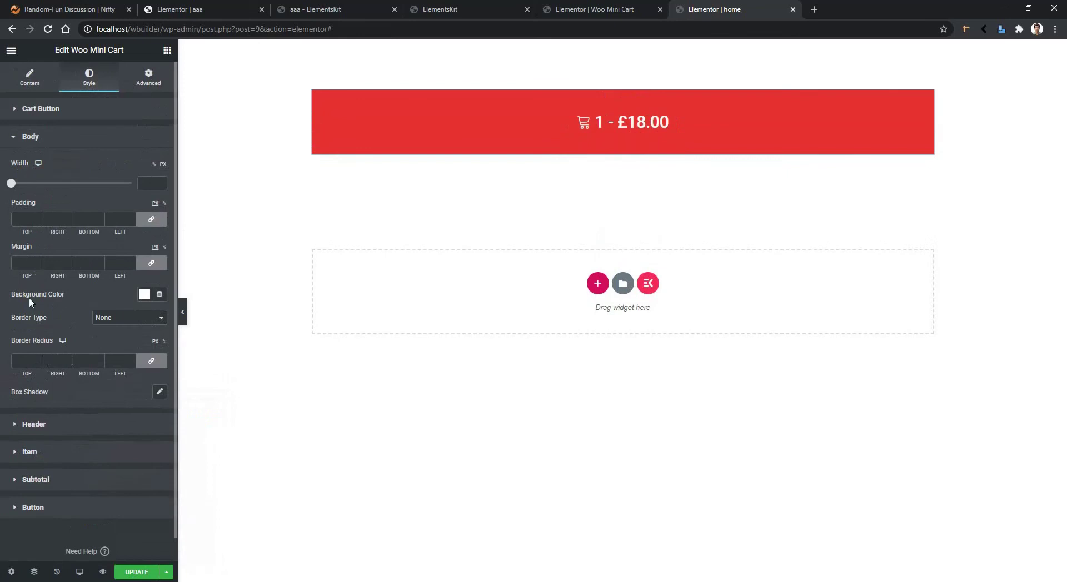
Set the cart dropdown body's background colour to grey #B8B8B8
{"action": "mouse_move", "coordinate": [624, 118]}
{"action": "left_click", "coordinate": [145, 295]}
{"action": "left_click_drag", "start_coordinate": [109, 353], "coordinate": [75, 362]}
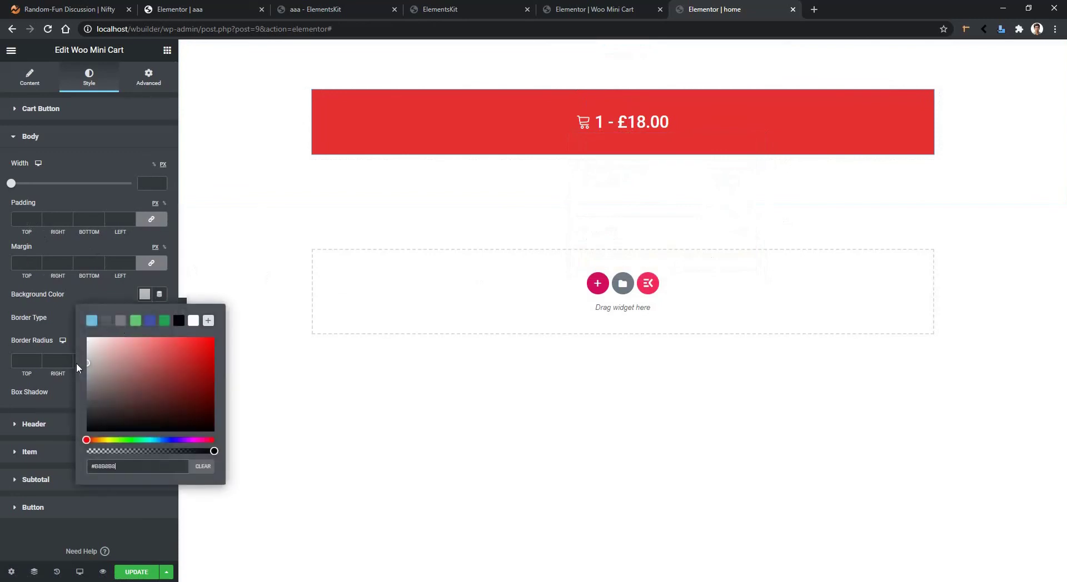
{"action": "left_click", "coordinate": [28, 428]}
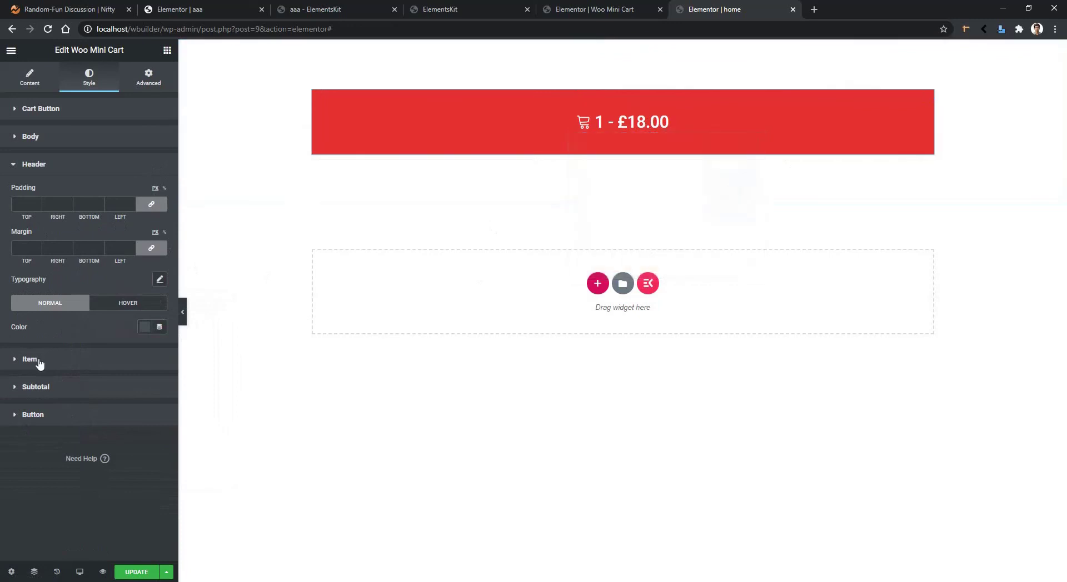
Set the cart item border width to 12
{"action": "left_click", "coordinate": [30, 360]}
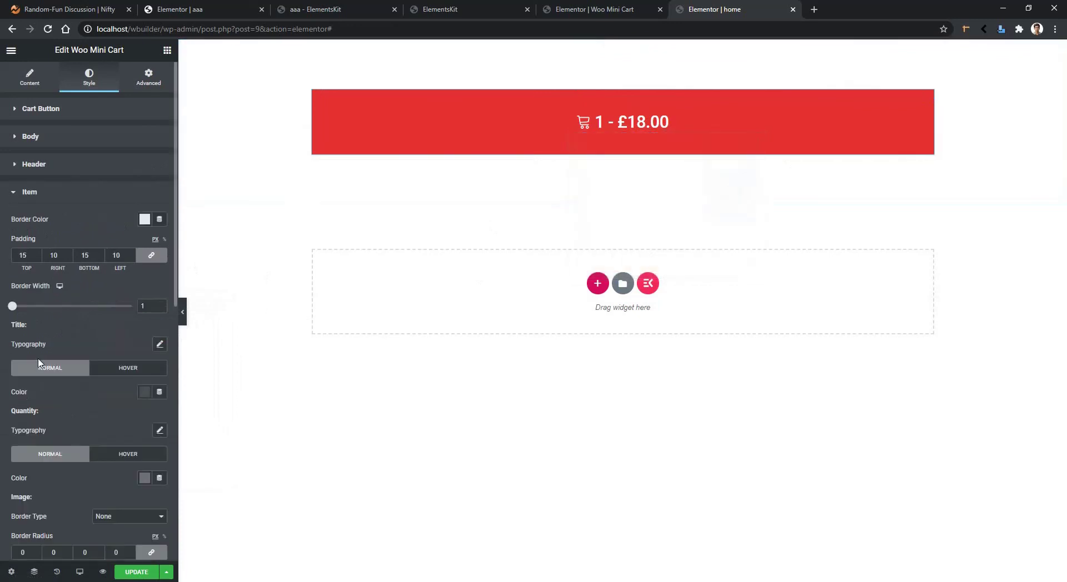
{"action": "scroll", "coordinate": [63, 316], "scroll_direction": "down", "scroll_amount": 2}
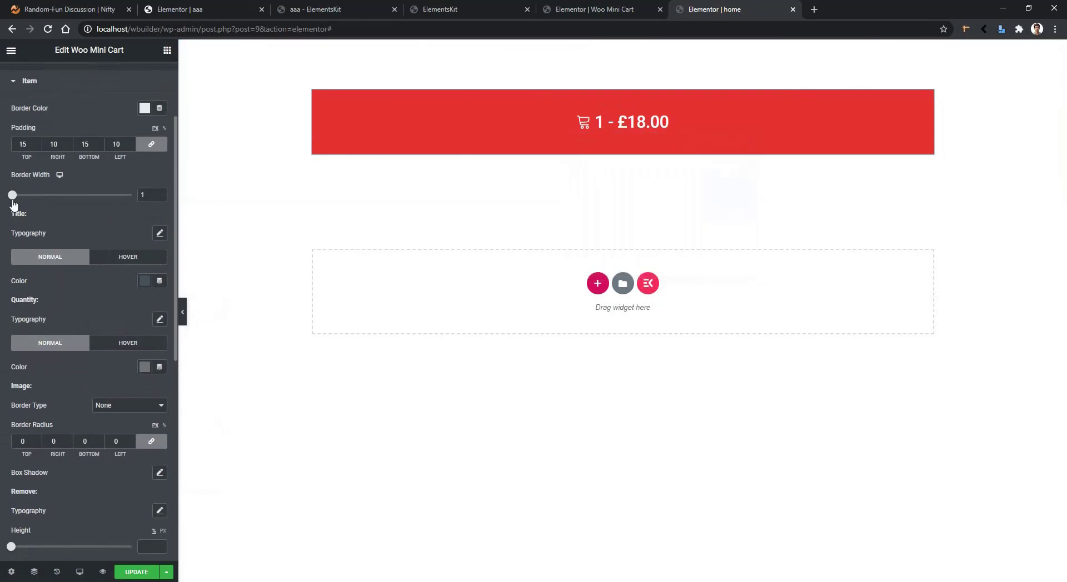
{"action": "left_click_drag", "start_coordinate": [13, 199], "coordinate": [26, 201]}
{"action": "mouse_move", "coordinate": [617, 149]}
Set the cart item title colour to white
{"action": "left_click", "coordinate": [145, 280]}
{"action": "left_click", "coordinate": [193, 307]}
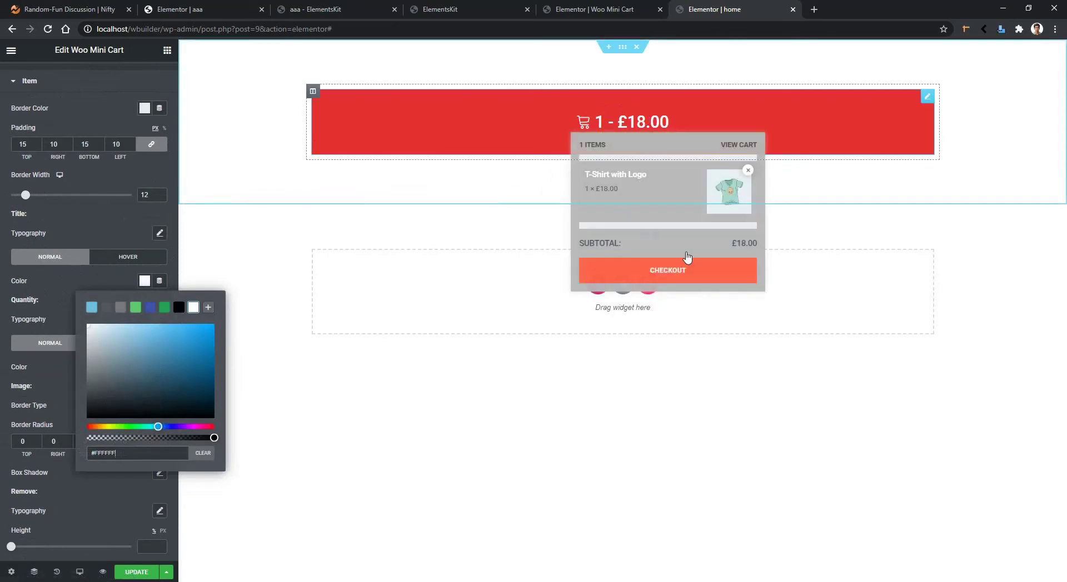
{"action": "scroll", "coordinate": [74, 334], "scroll_direction": "up", "scroll_amount": 2}
{"action": "scroll", "coordinate": [71, 325], "scroll_direction": "down", "scroll_amount": 7}
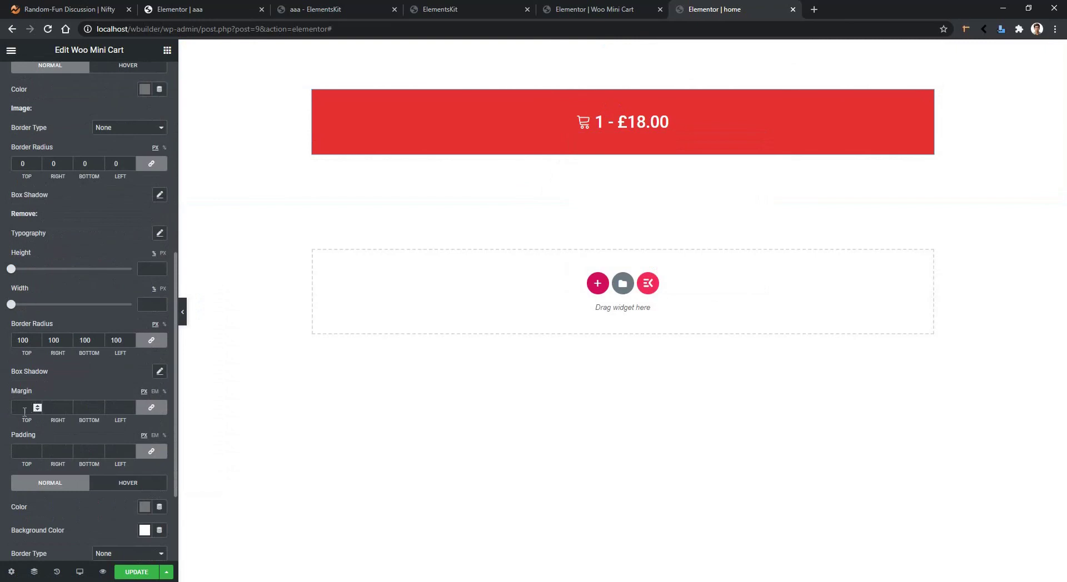
{"action": "scroll", "coordinate": [24, 413], "scroll_direction": "down", "scroll_amount": 1}
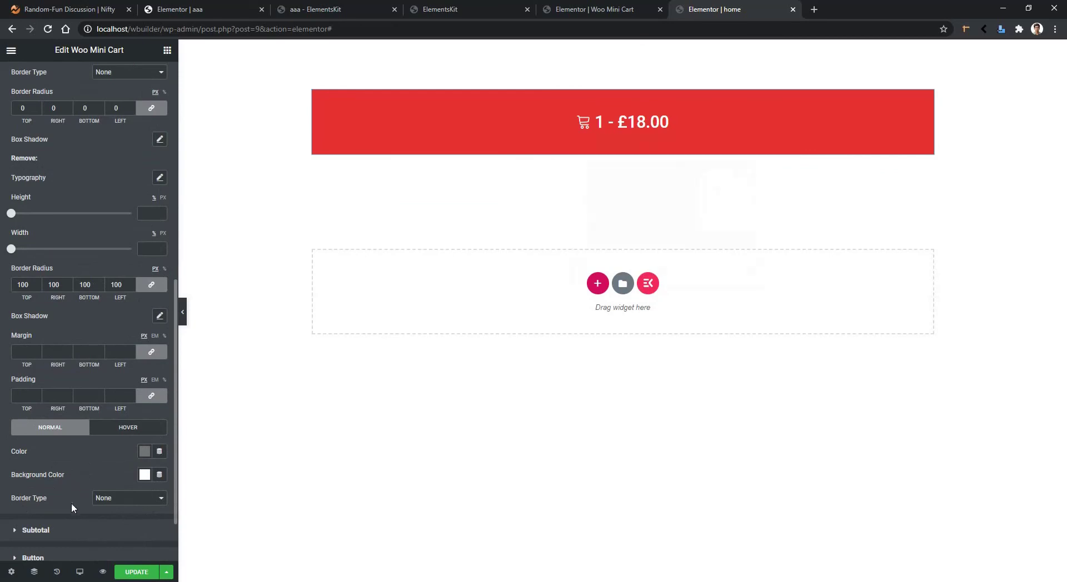
{"action": "left_click", "coordinate": [54, 534]}
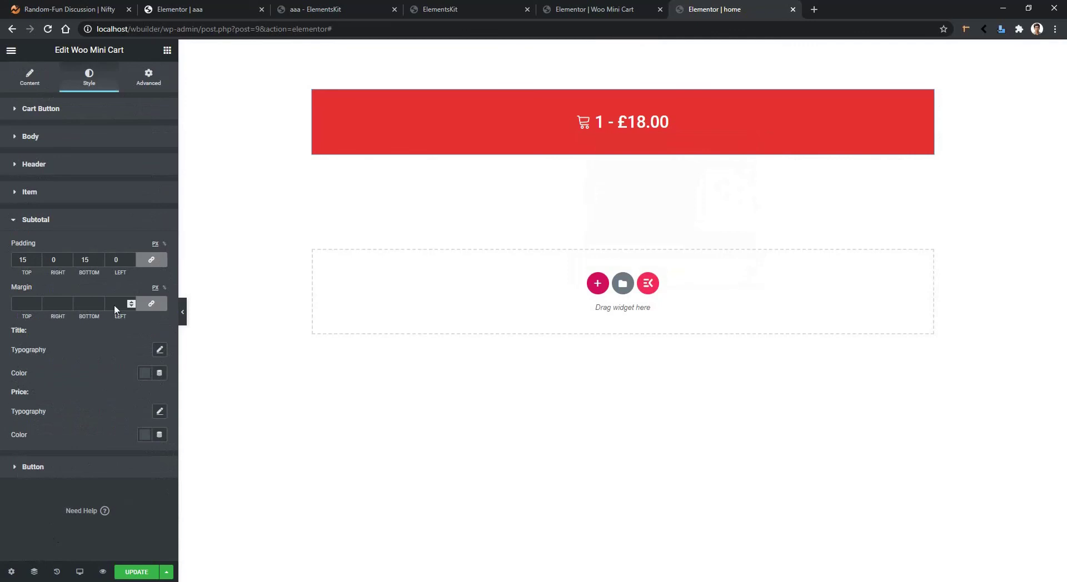
Make the subtotal price green (#23A455) and update the page
{"action": "left_click", "coordinate": [145, 434]}
{"action": "left_click", "coordinate": [162, 261]}
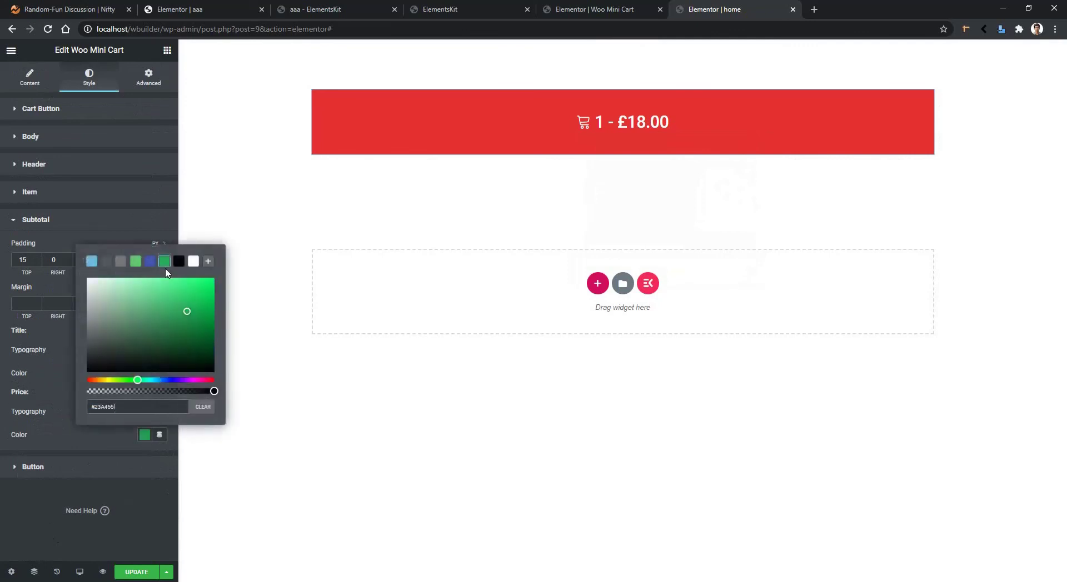
{"action": "left_click", "coordinate": [146, 572]}
{"action": "left_click", "coordinate": [643, 148]}
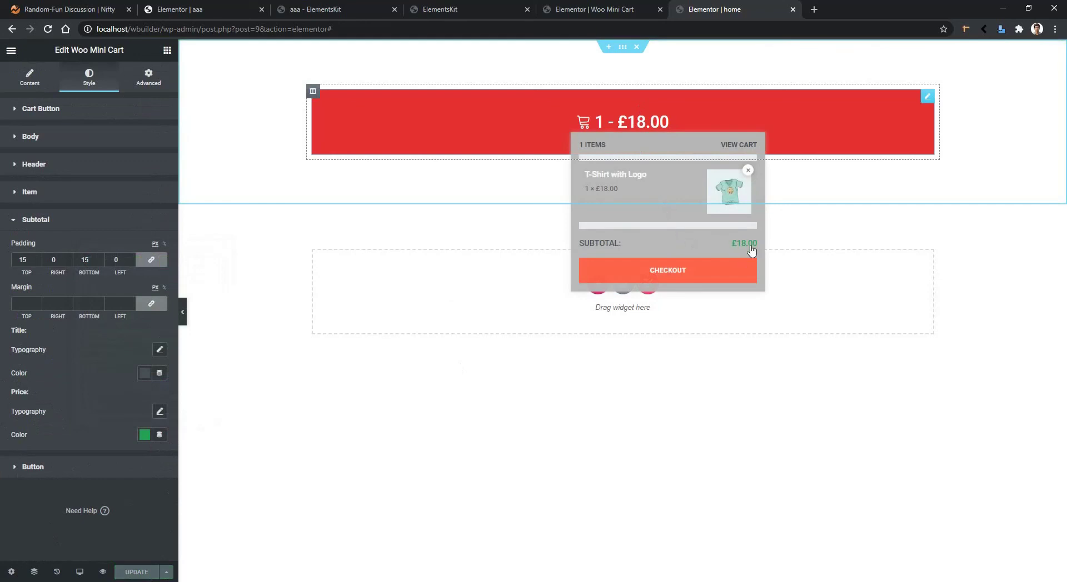
{"action": "left_click", "coordinate": [38, 467]}
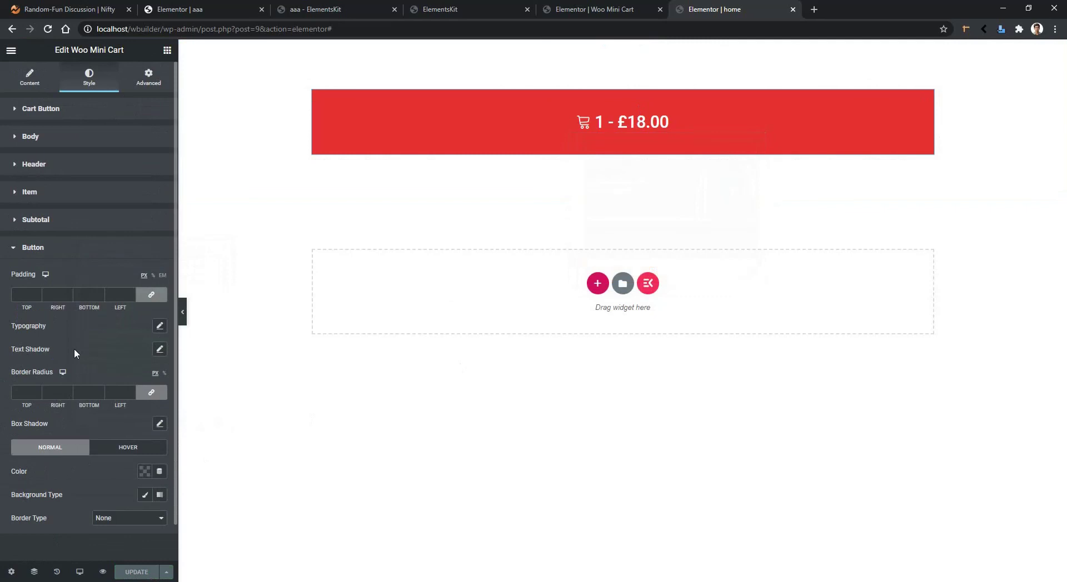
Set the checkout button's typography size to 35
{"action": "scroll", "coordinate": [75, 349], "scroll_direction": "down", "scroll_amount": 1}
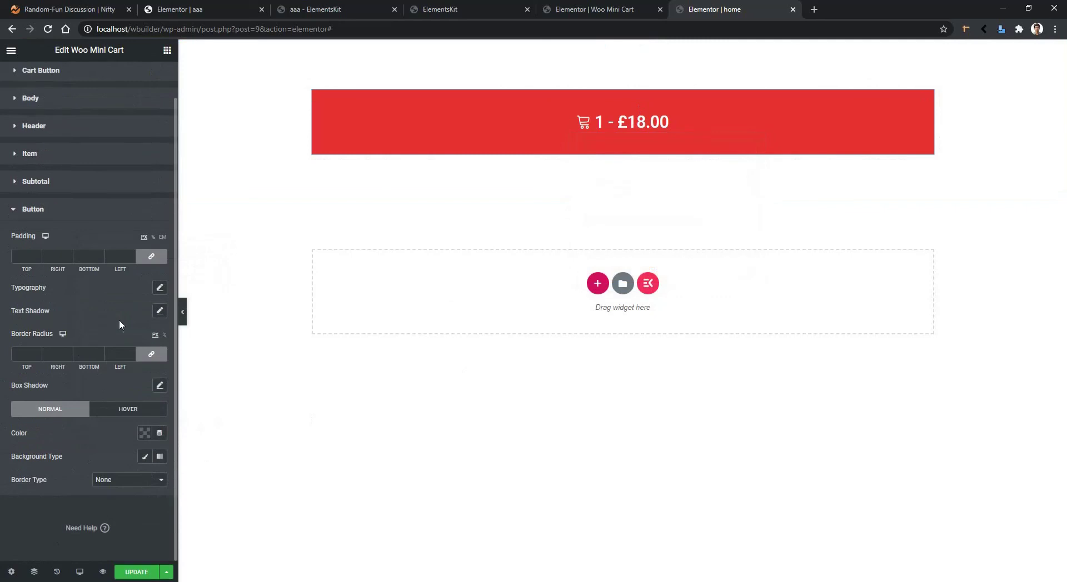
{"action": "left_click", "coordinate": [161, 288]}
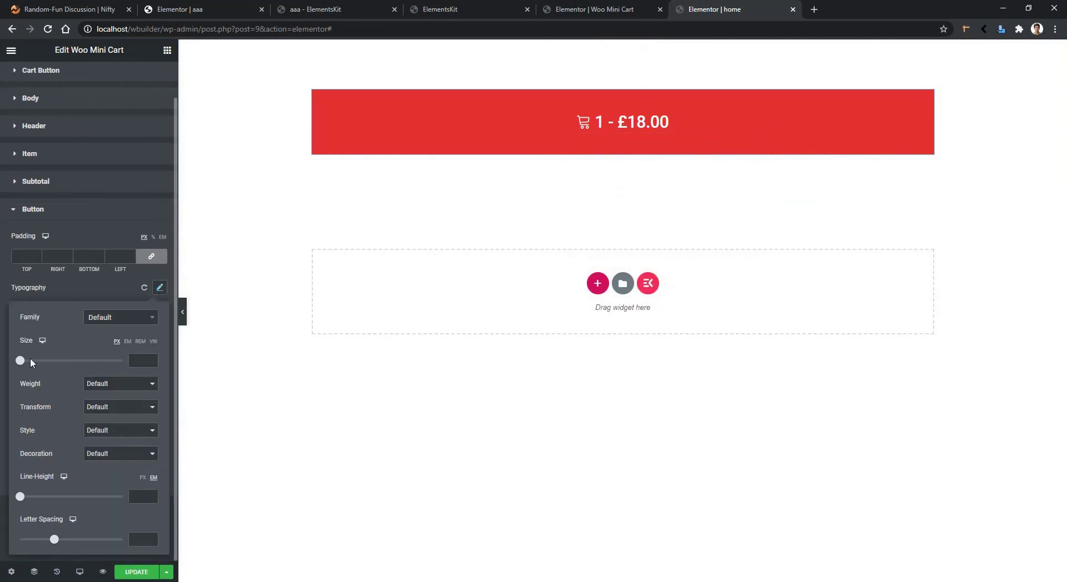
{"action": "left_click_drag", "start_coordinate": [21, 361], "coordinate": [39, 362]}
{"action": "mouse_move", "coordinate": [628, 130]}
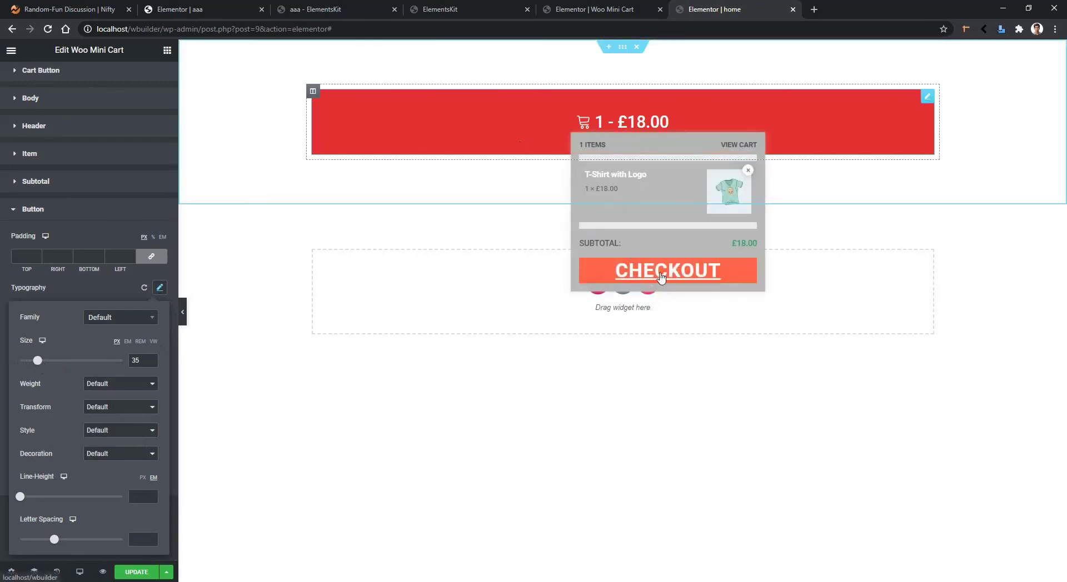
{"action": "left_click", "coordinate": [107, 292]}
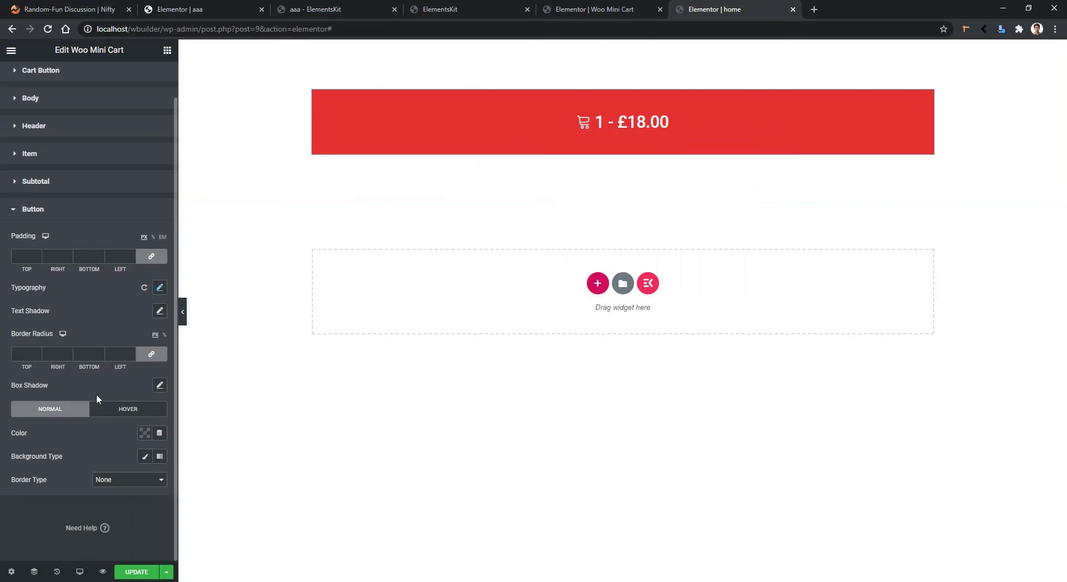
Give the checkout button #EEEEEE text on hover
{"action": "left_click", "coordinate": [123, 413]}
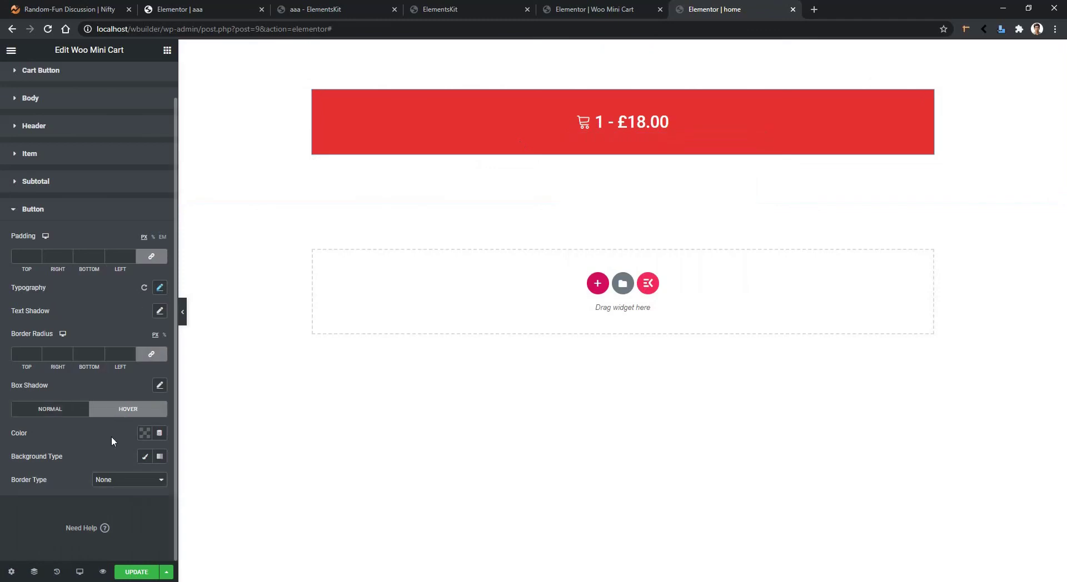
{"action": "left_click", "coordinate": [146, 434]}
{"action": "type", "text": "#EEEEEE"}
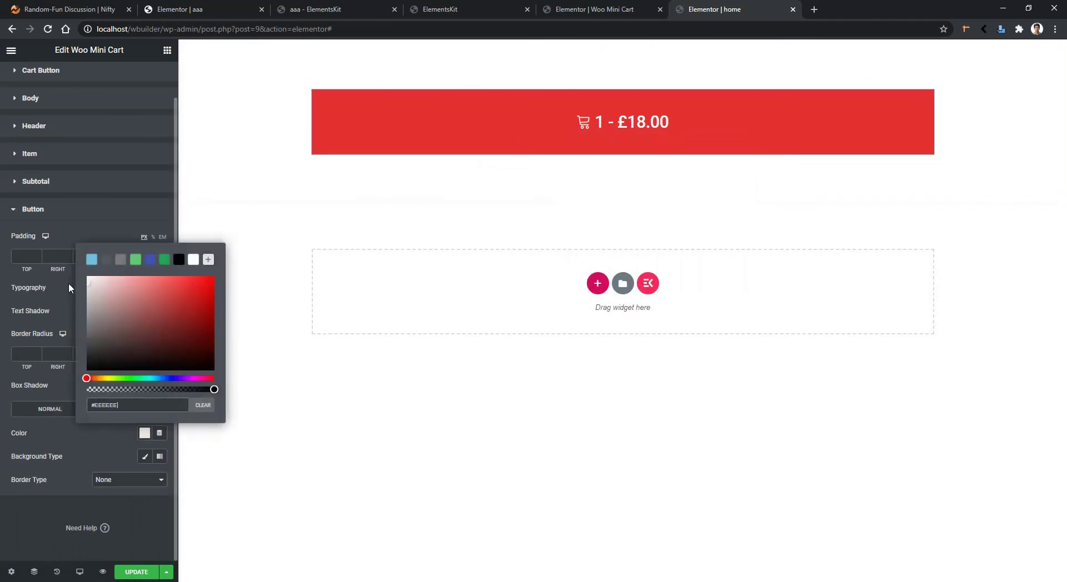
{"action": "left_click", "coordinate": [3, 334]}
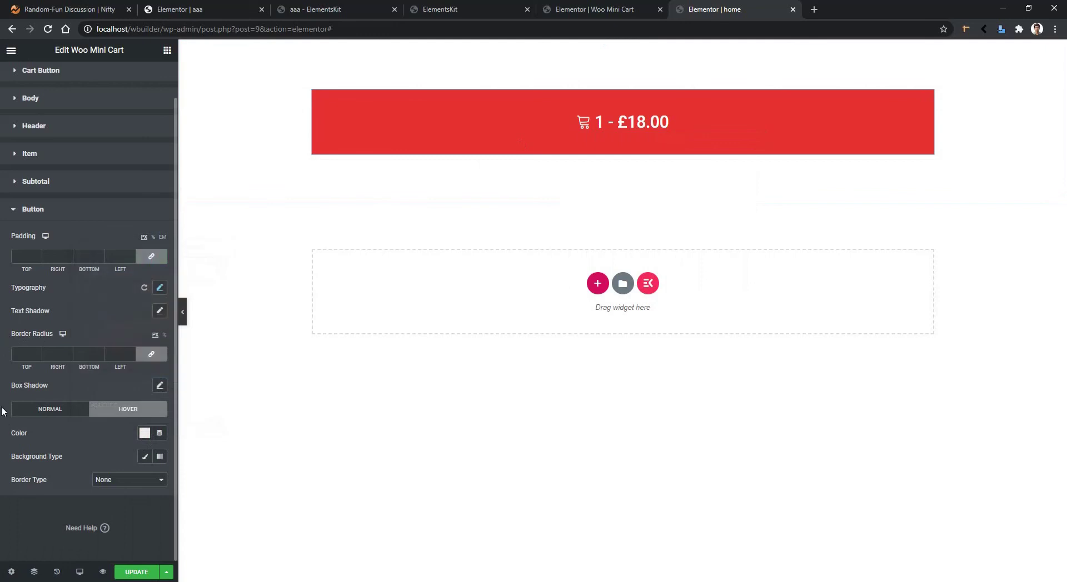
Give the button's hover state a classic black (#000000) background
{"action": "left_click", "coordinate": [144, 456]}
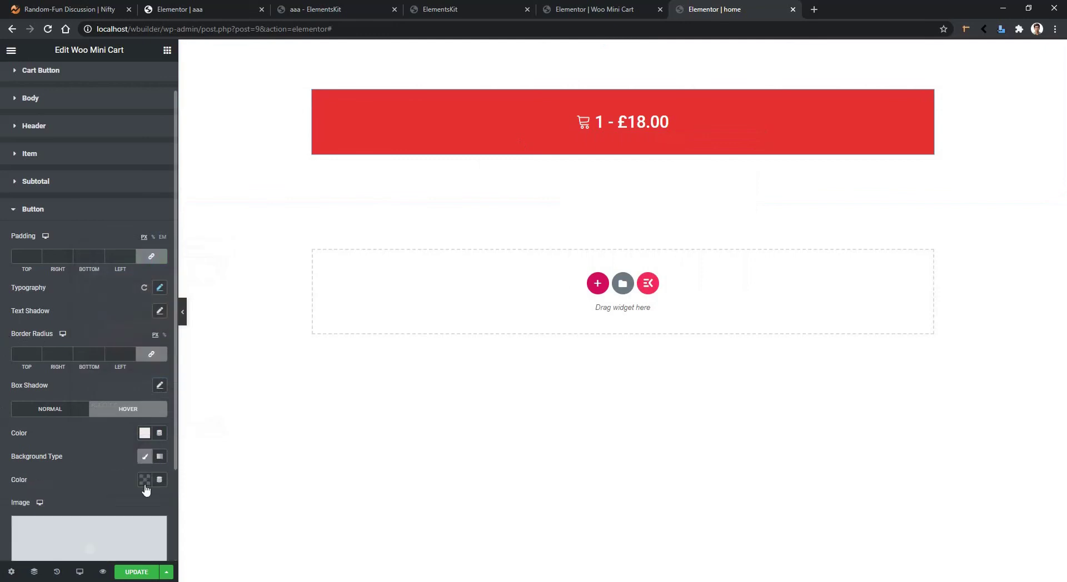
{"action": "left_click", "coordinate": [145, 479]}
{"action": "type", "text": "#000000"}
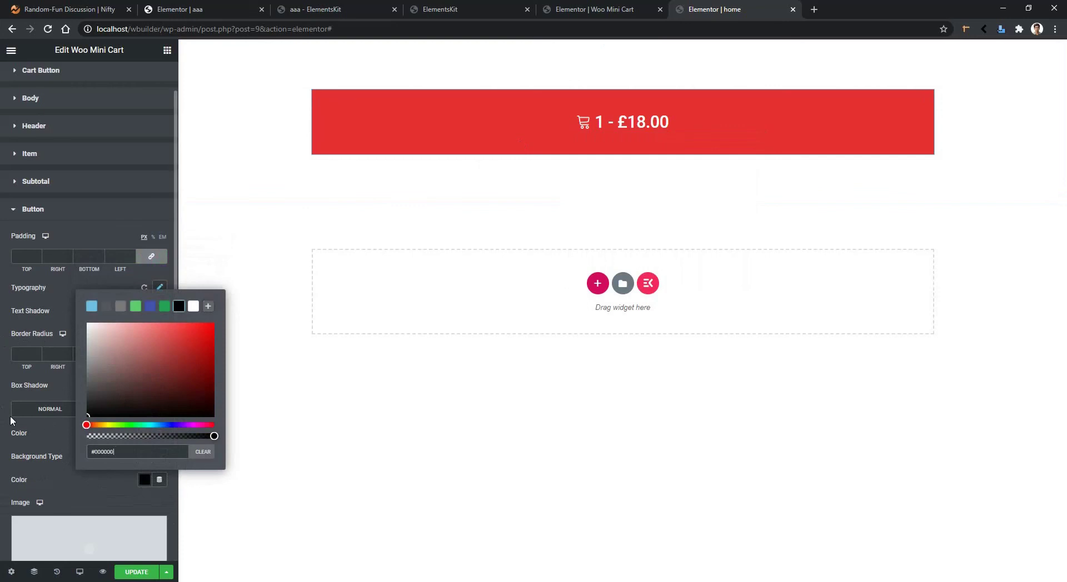
{"action": "left_click", "coordinate": [10, 421]}
{"action": "mouse_move", "coordinate": [655, 134]}
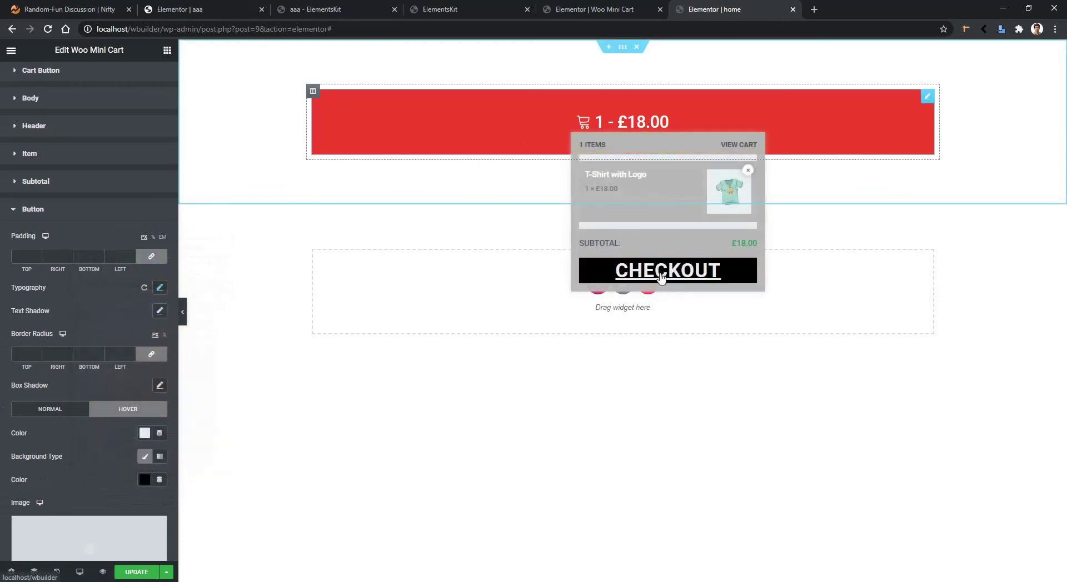